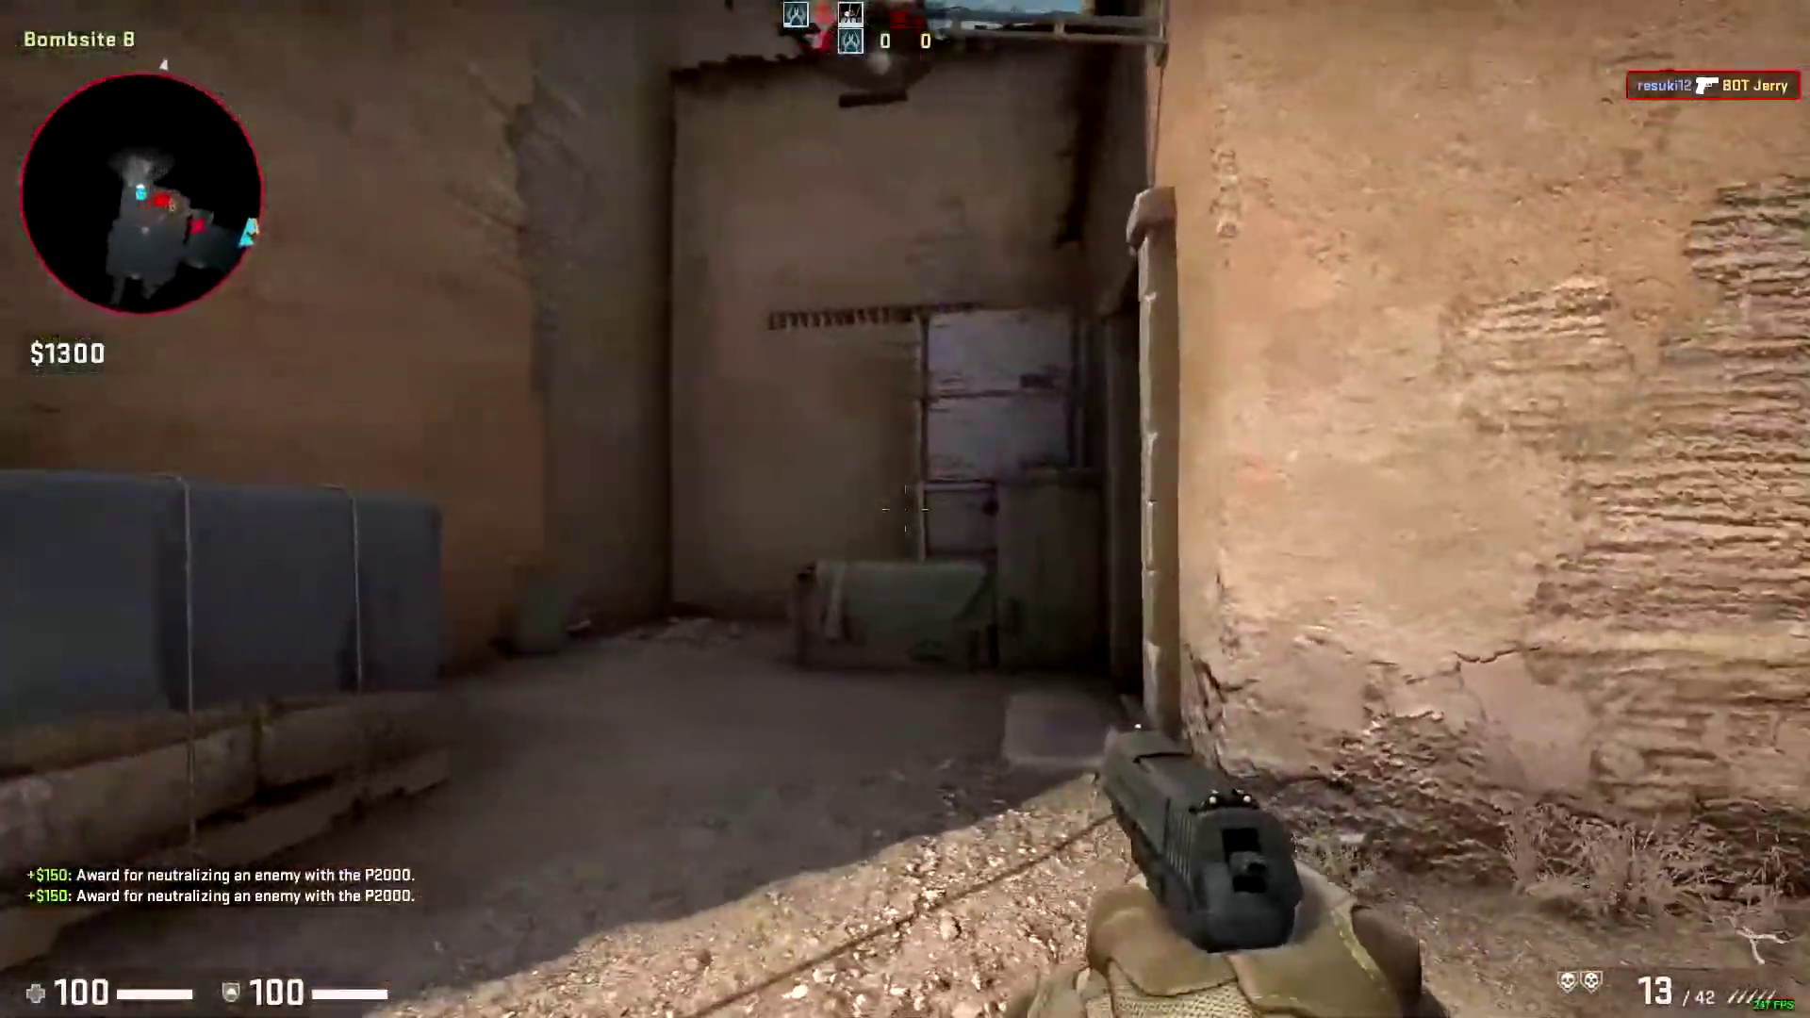
{"action": "key", "text": "w"}
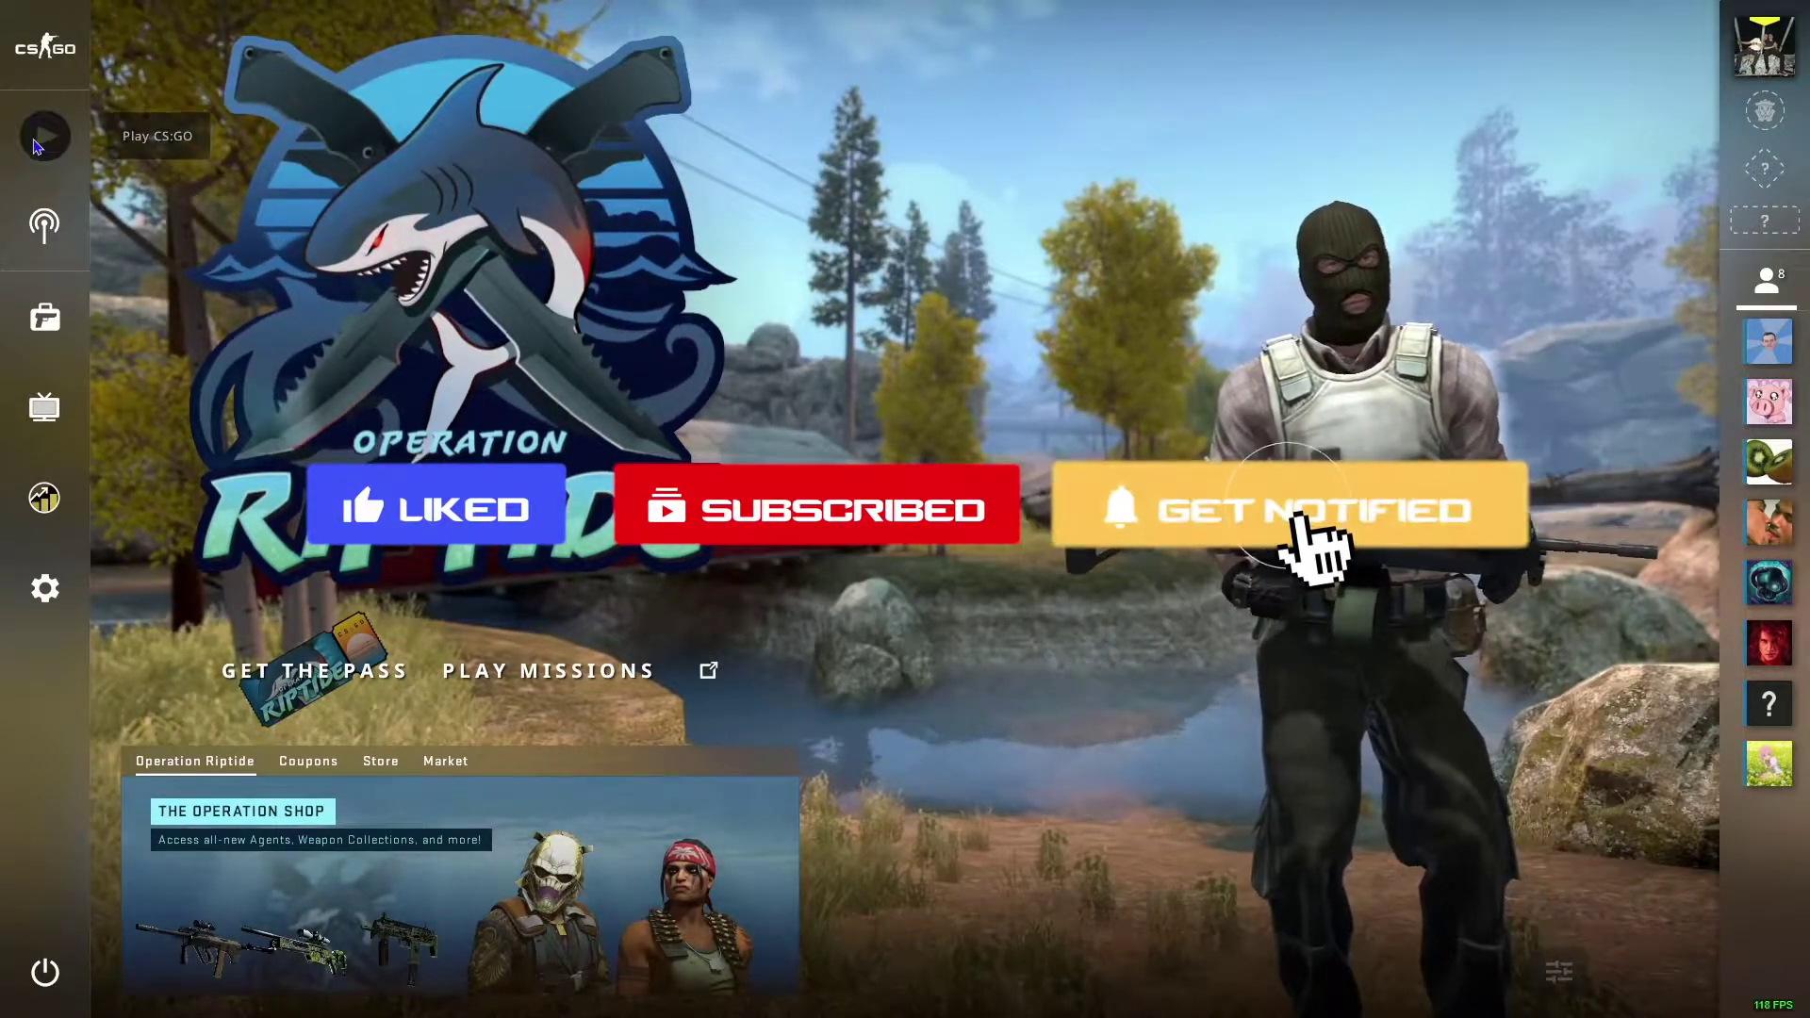
Step: Browse the Deathmatch, War Games and Danger Zone modes, then join a Casual match with the P2000
{"action": "left_click", "coordinate": [45, 131]}
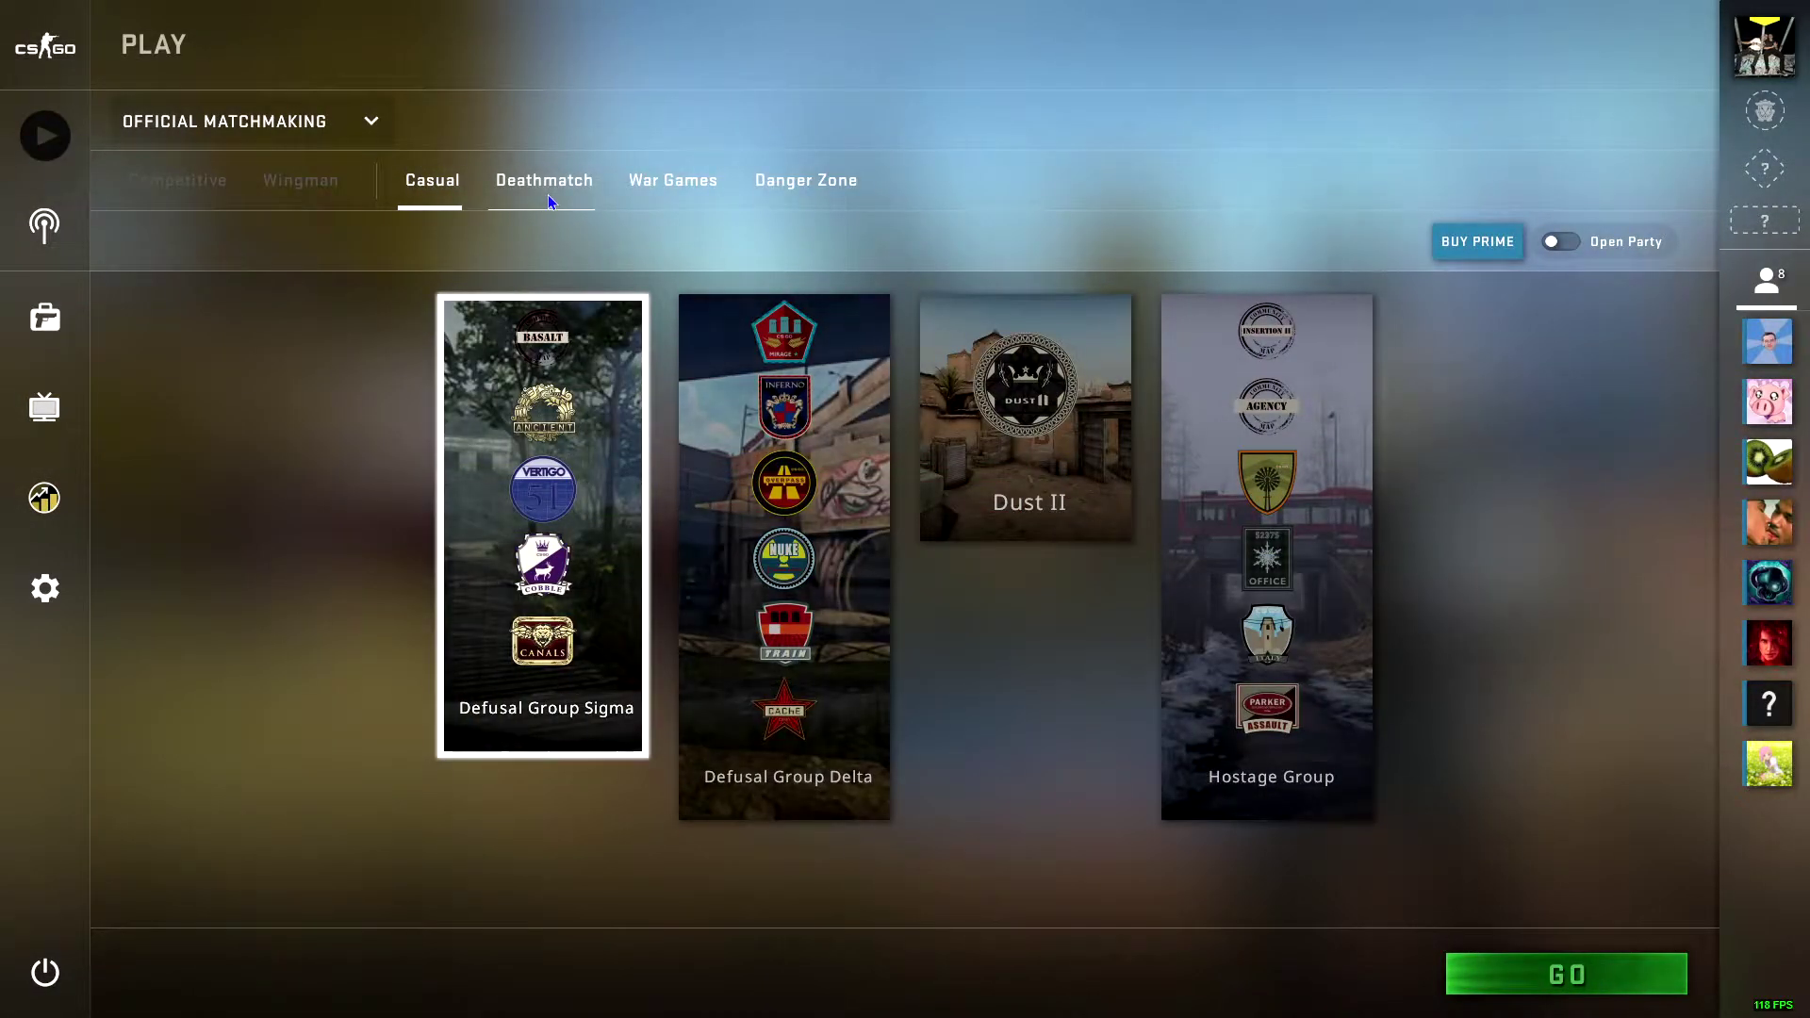
{"action": "left_click", "coordinate": [550, 198]}
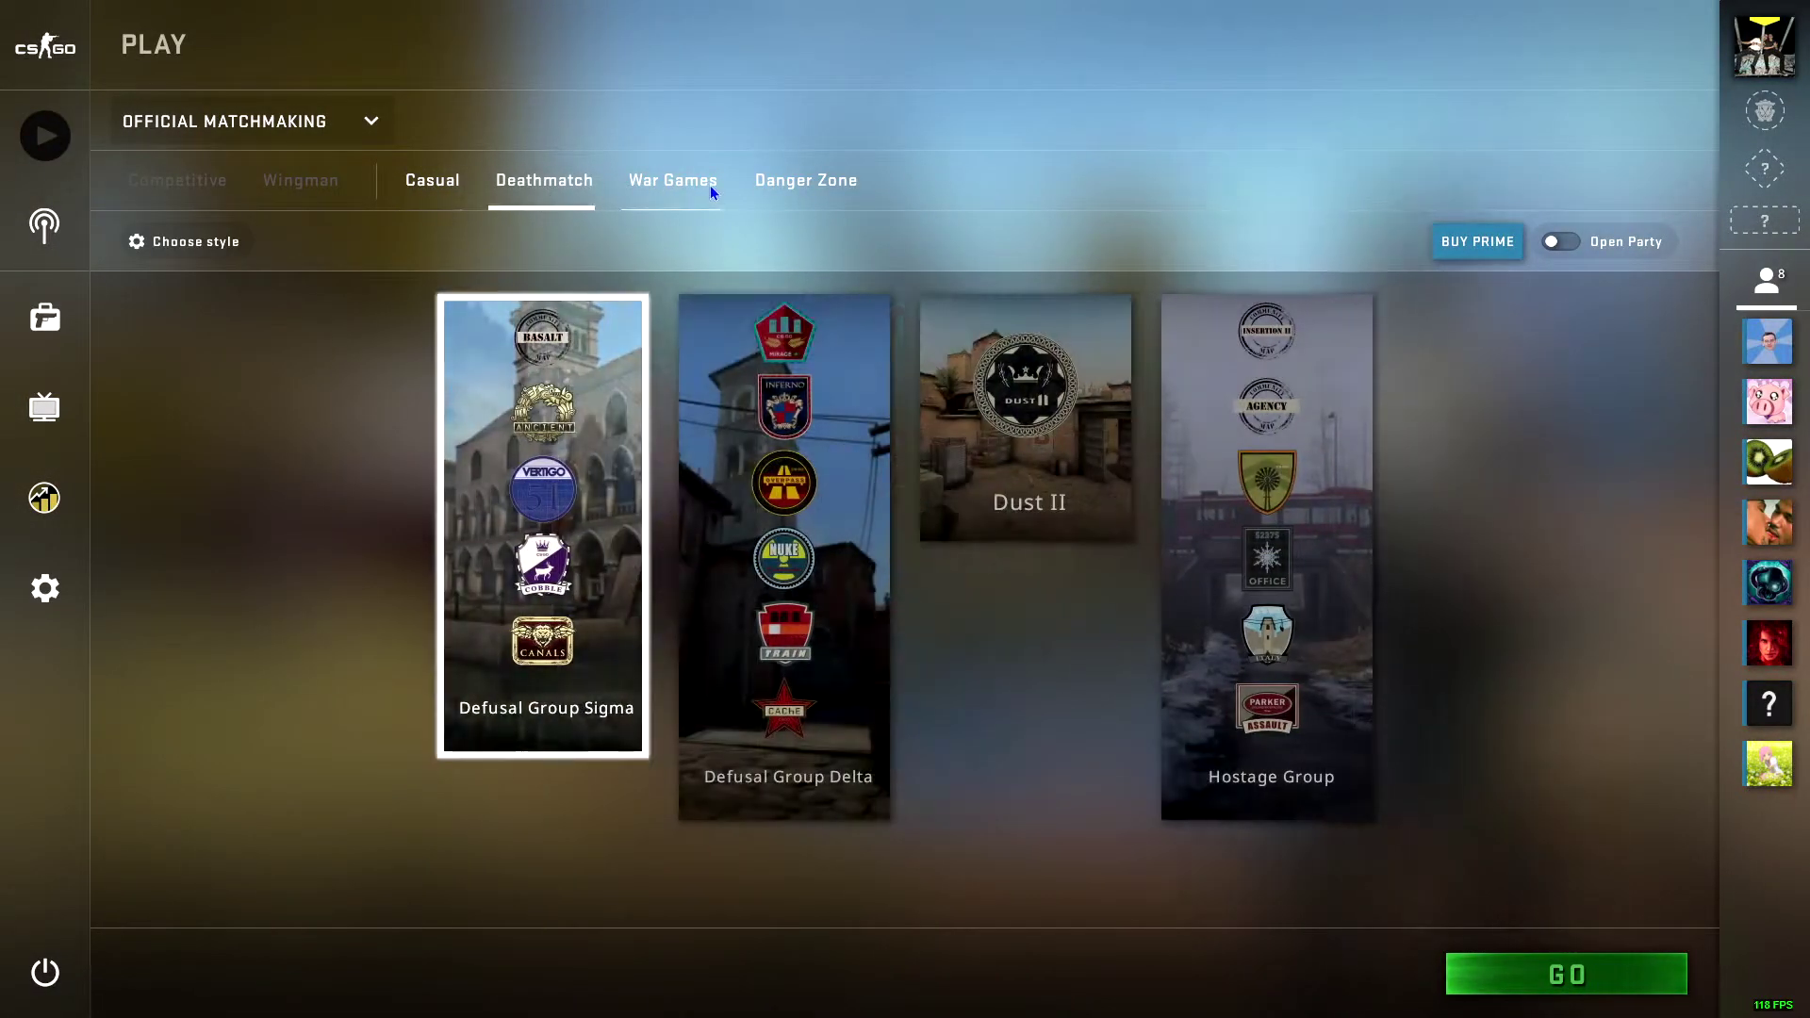
{"action": "left_click", "coordinate": [705, 184]}
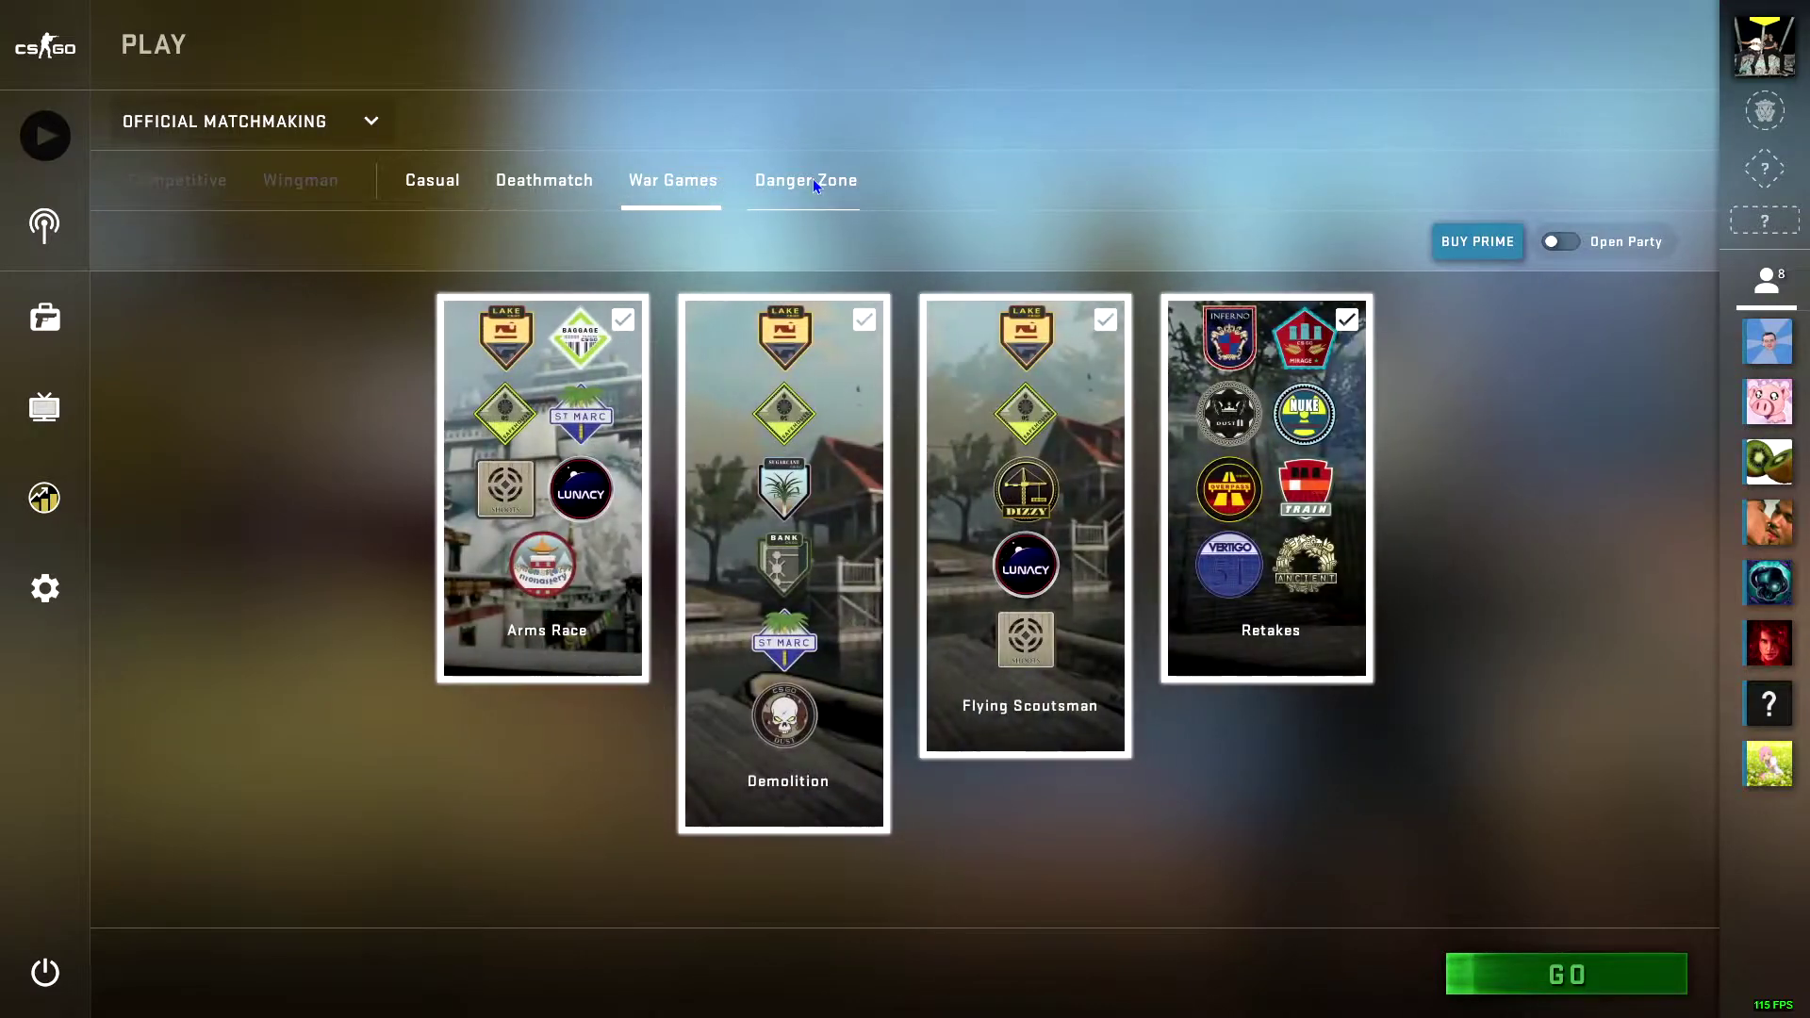
{"action": "left_click", "coordinate": [814, 185]}
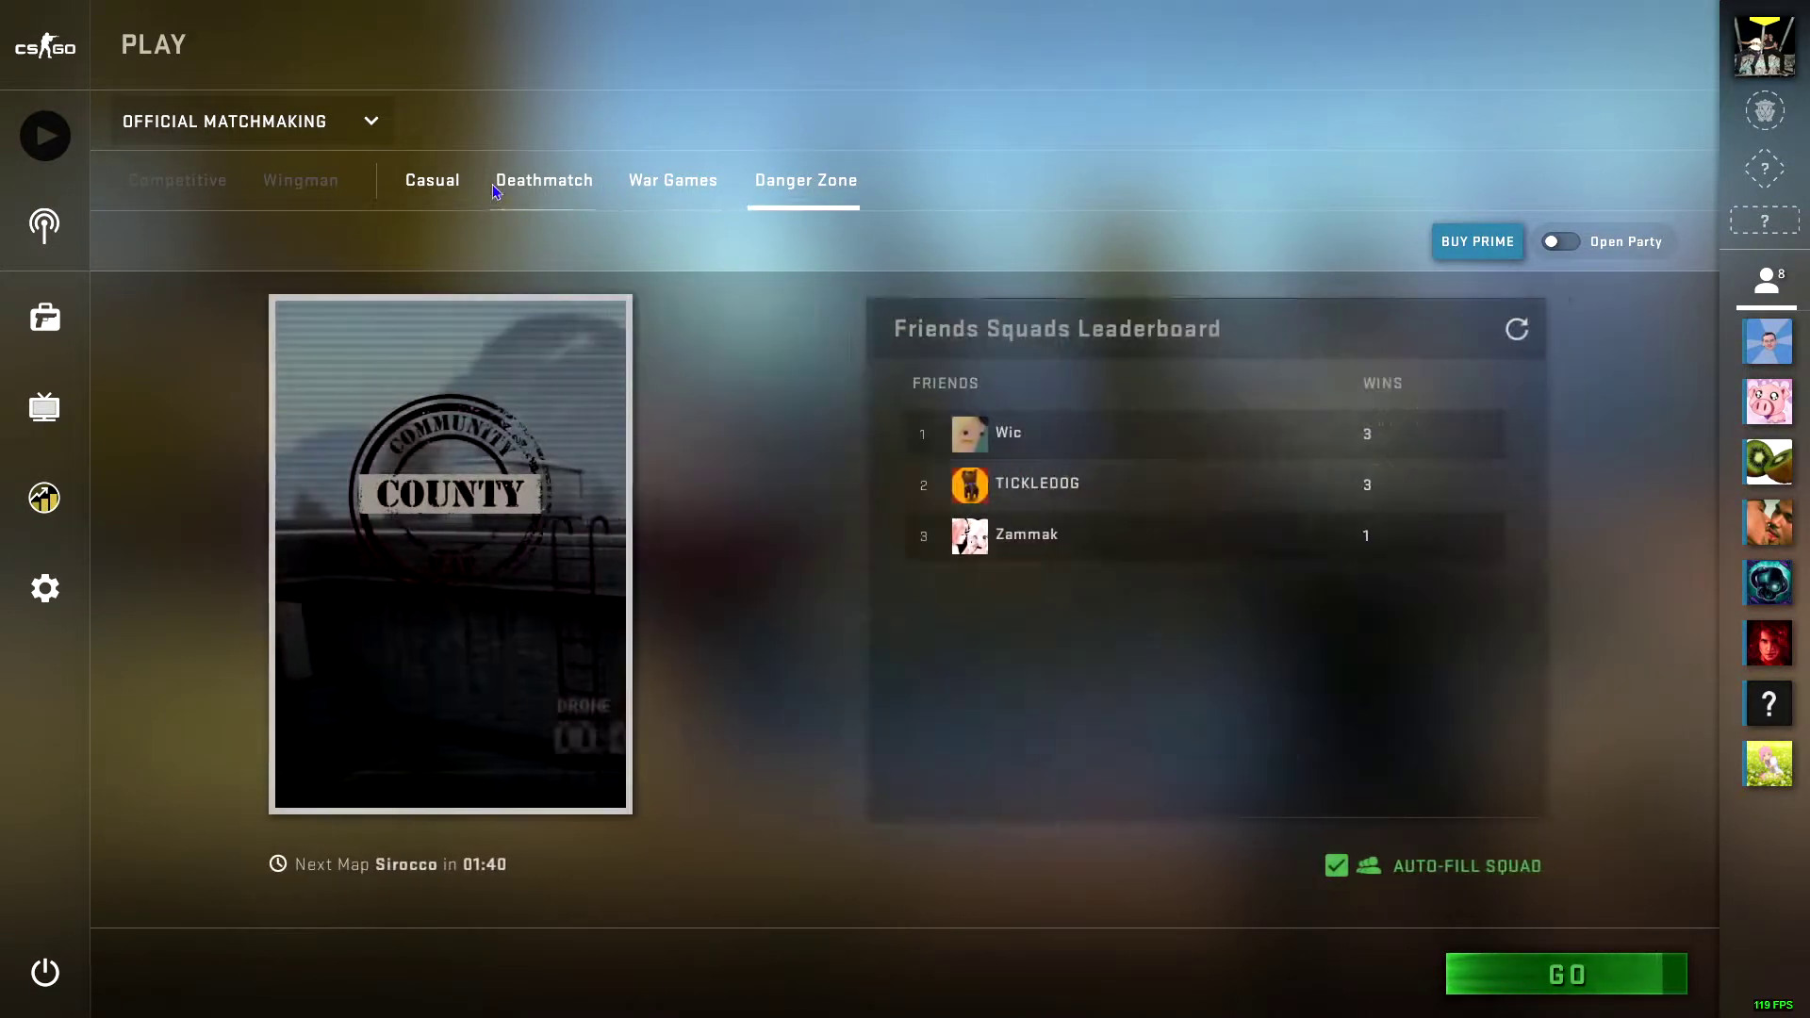
{"action": "left_click", "coordinate": [439, 200]}
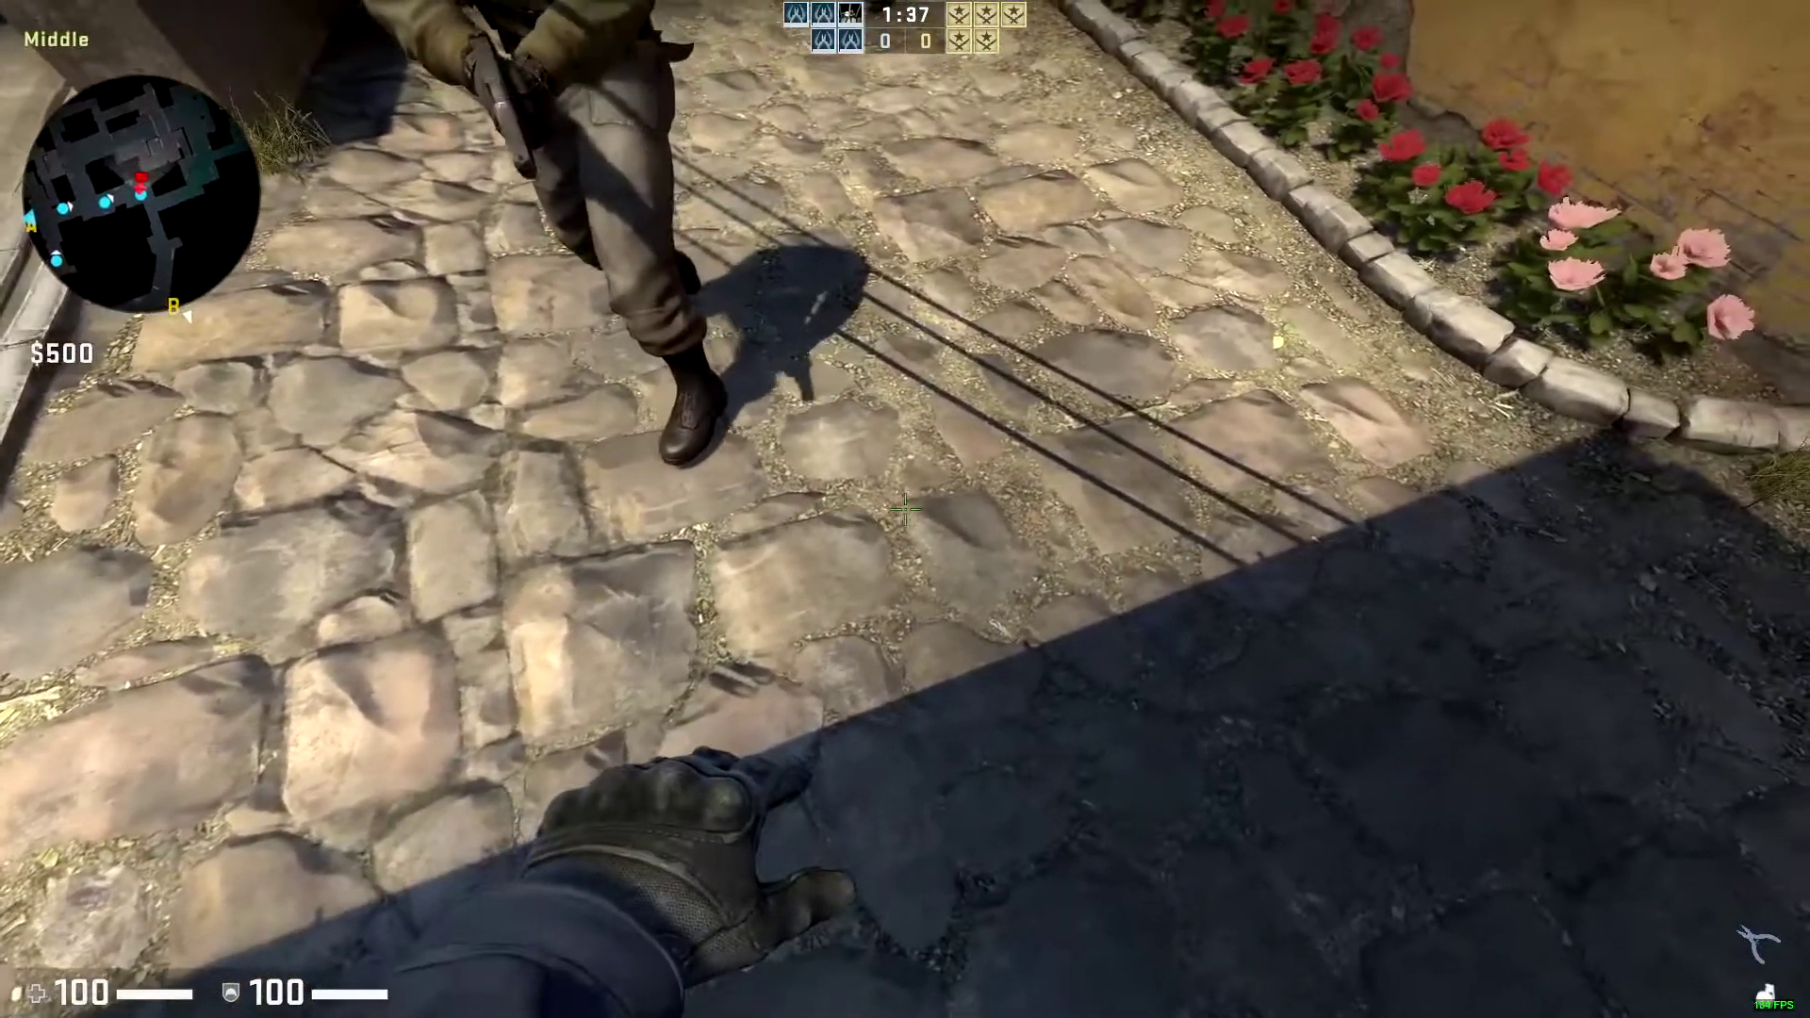
{"action": "key", "text": "2"}
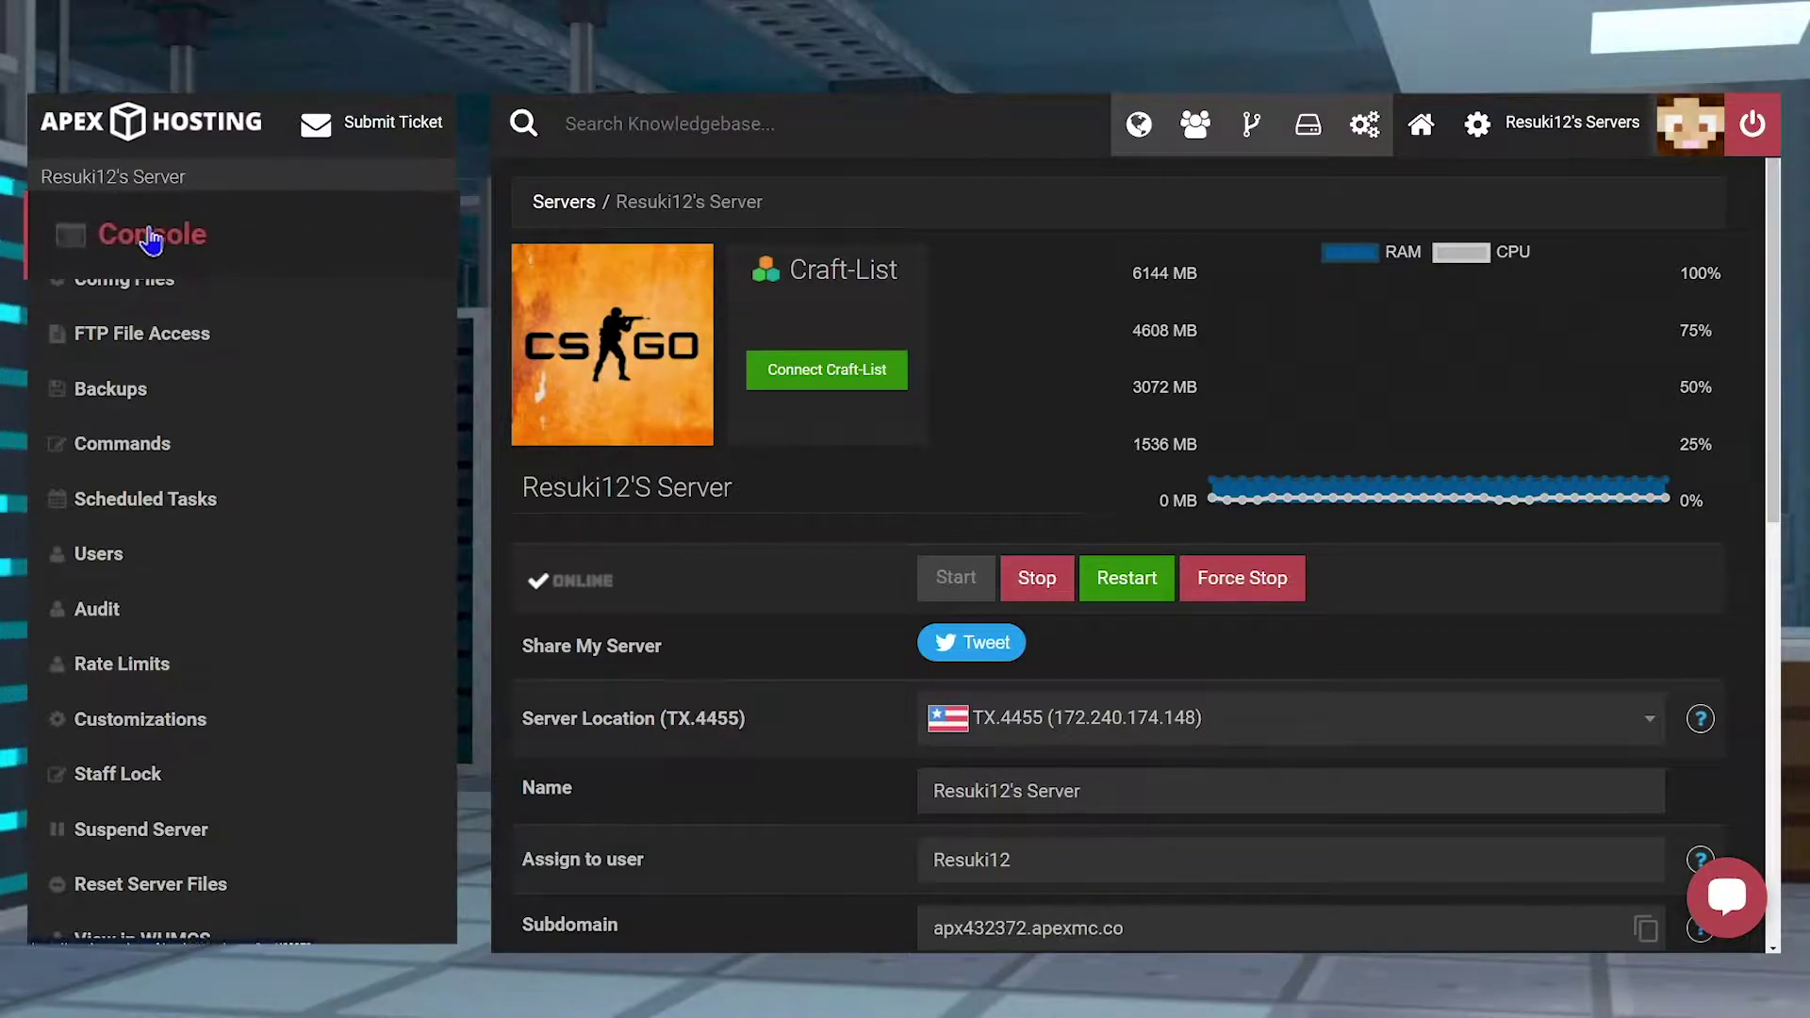
Step: Send the sv_cheats 1 command from the server Console page
{"action": "left_click", "coordinate": [273, 242]}
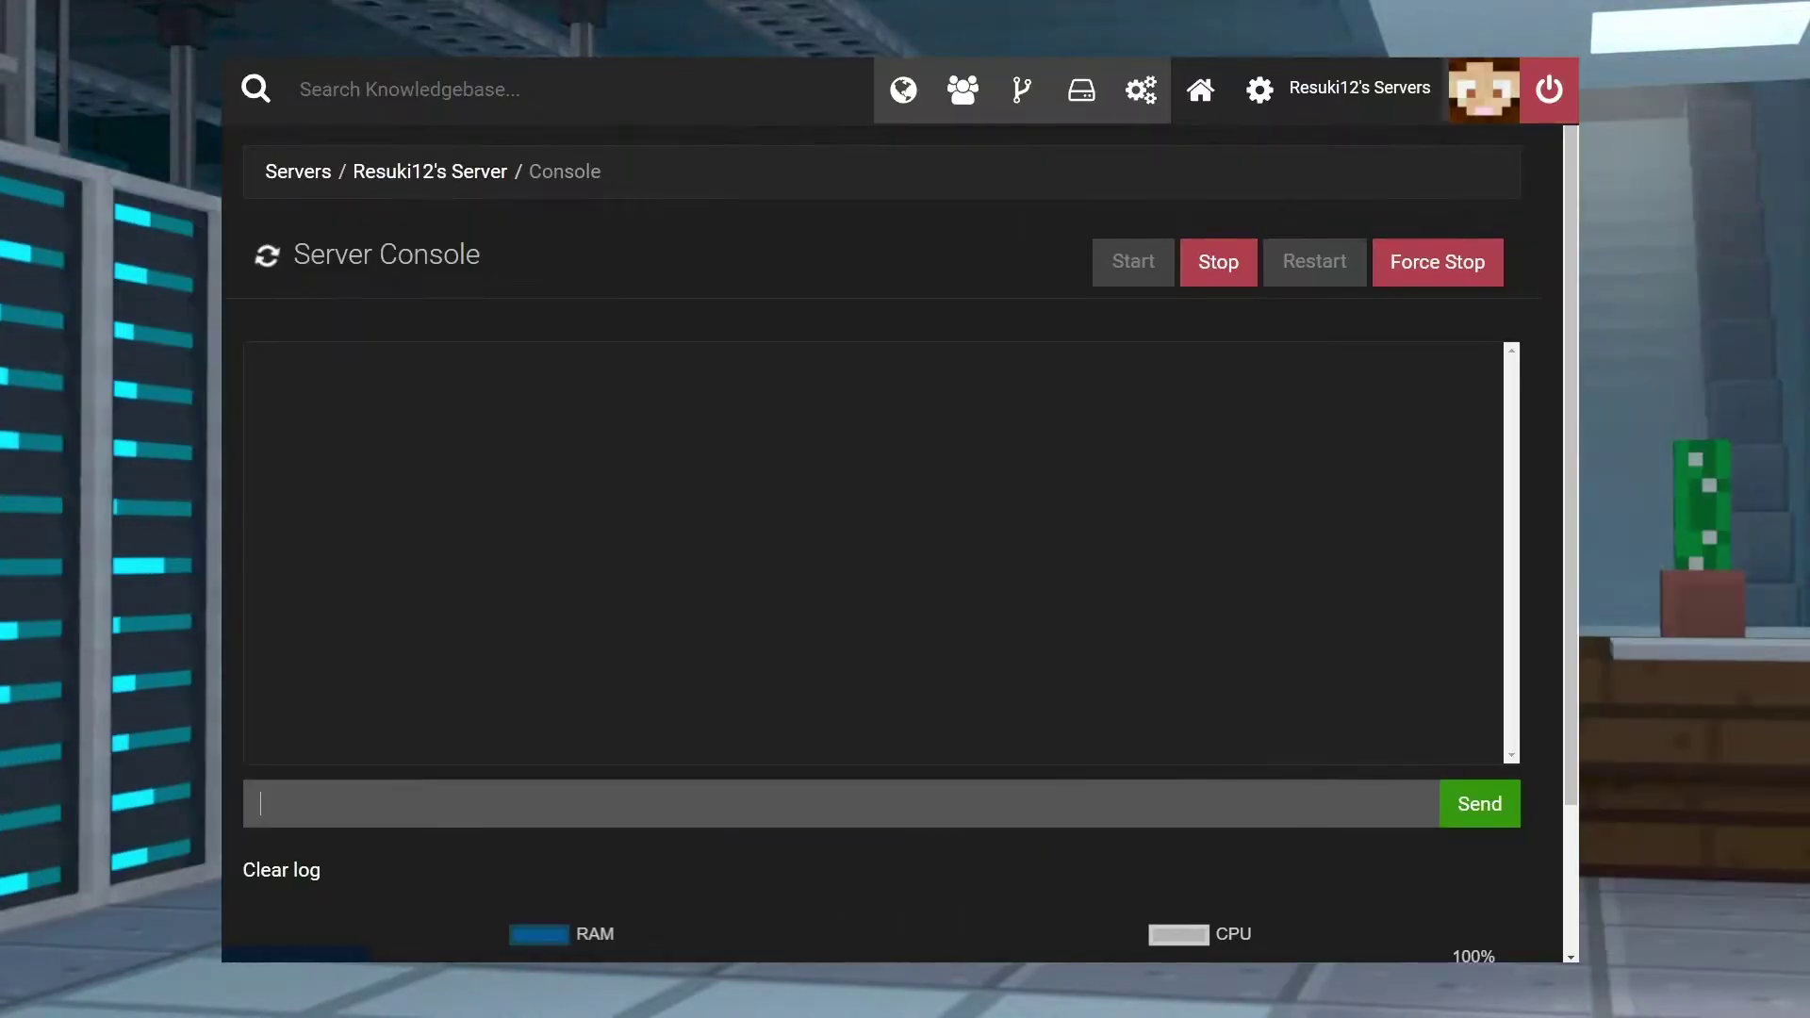
{"action": "left_click", "coordinate": [576, 824]}
{"action": "type", "text": "sv"}
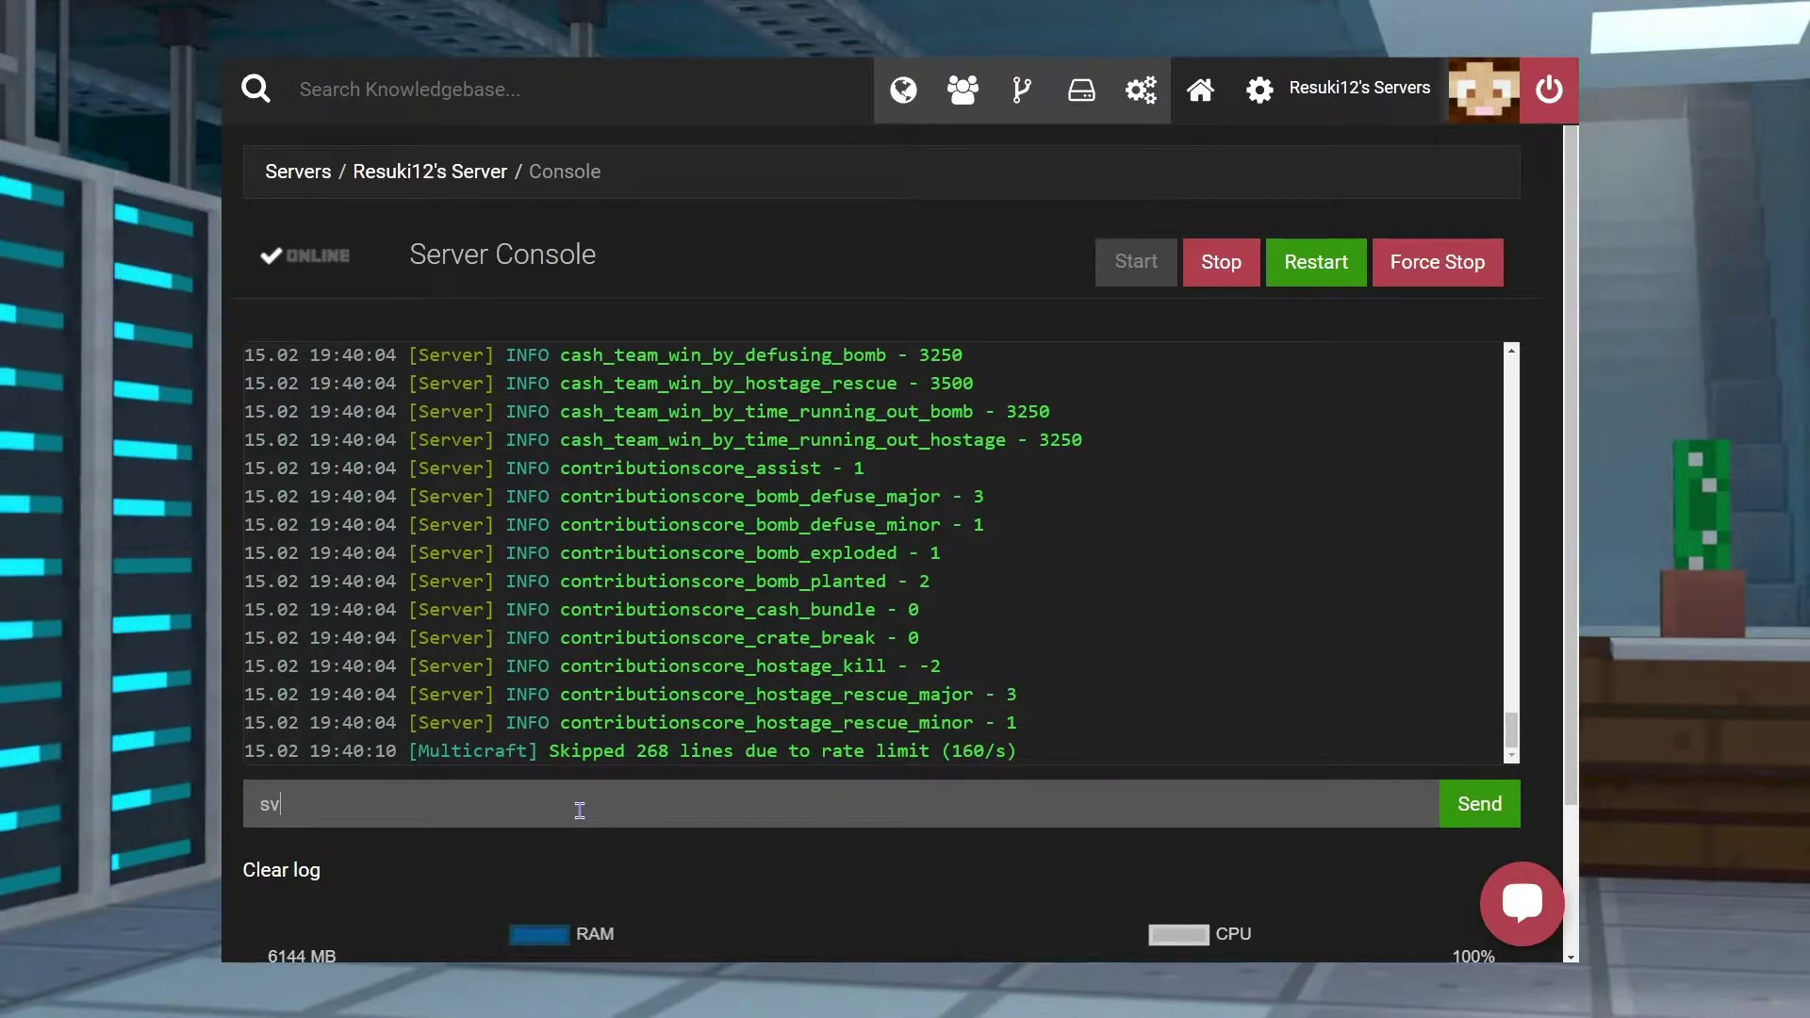
{"action": "type", "text": "_cheats 1"}
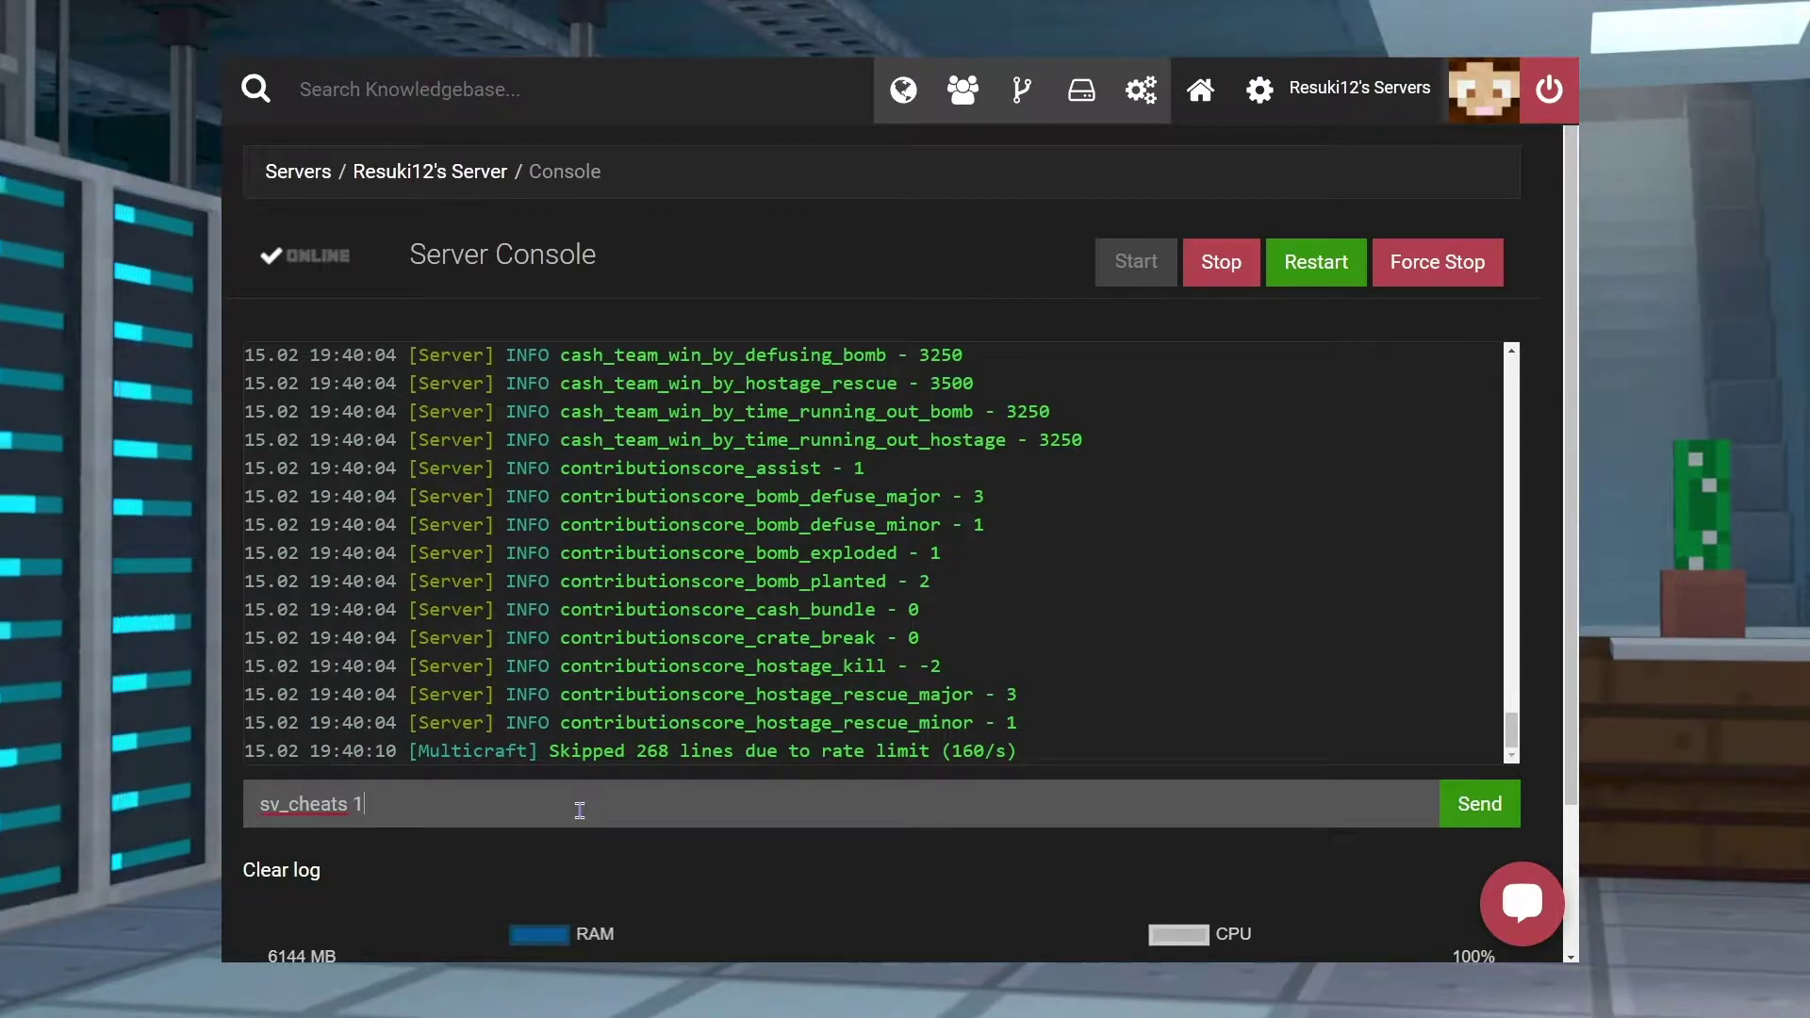
{"action": "key", "text": "Return"}
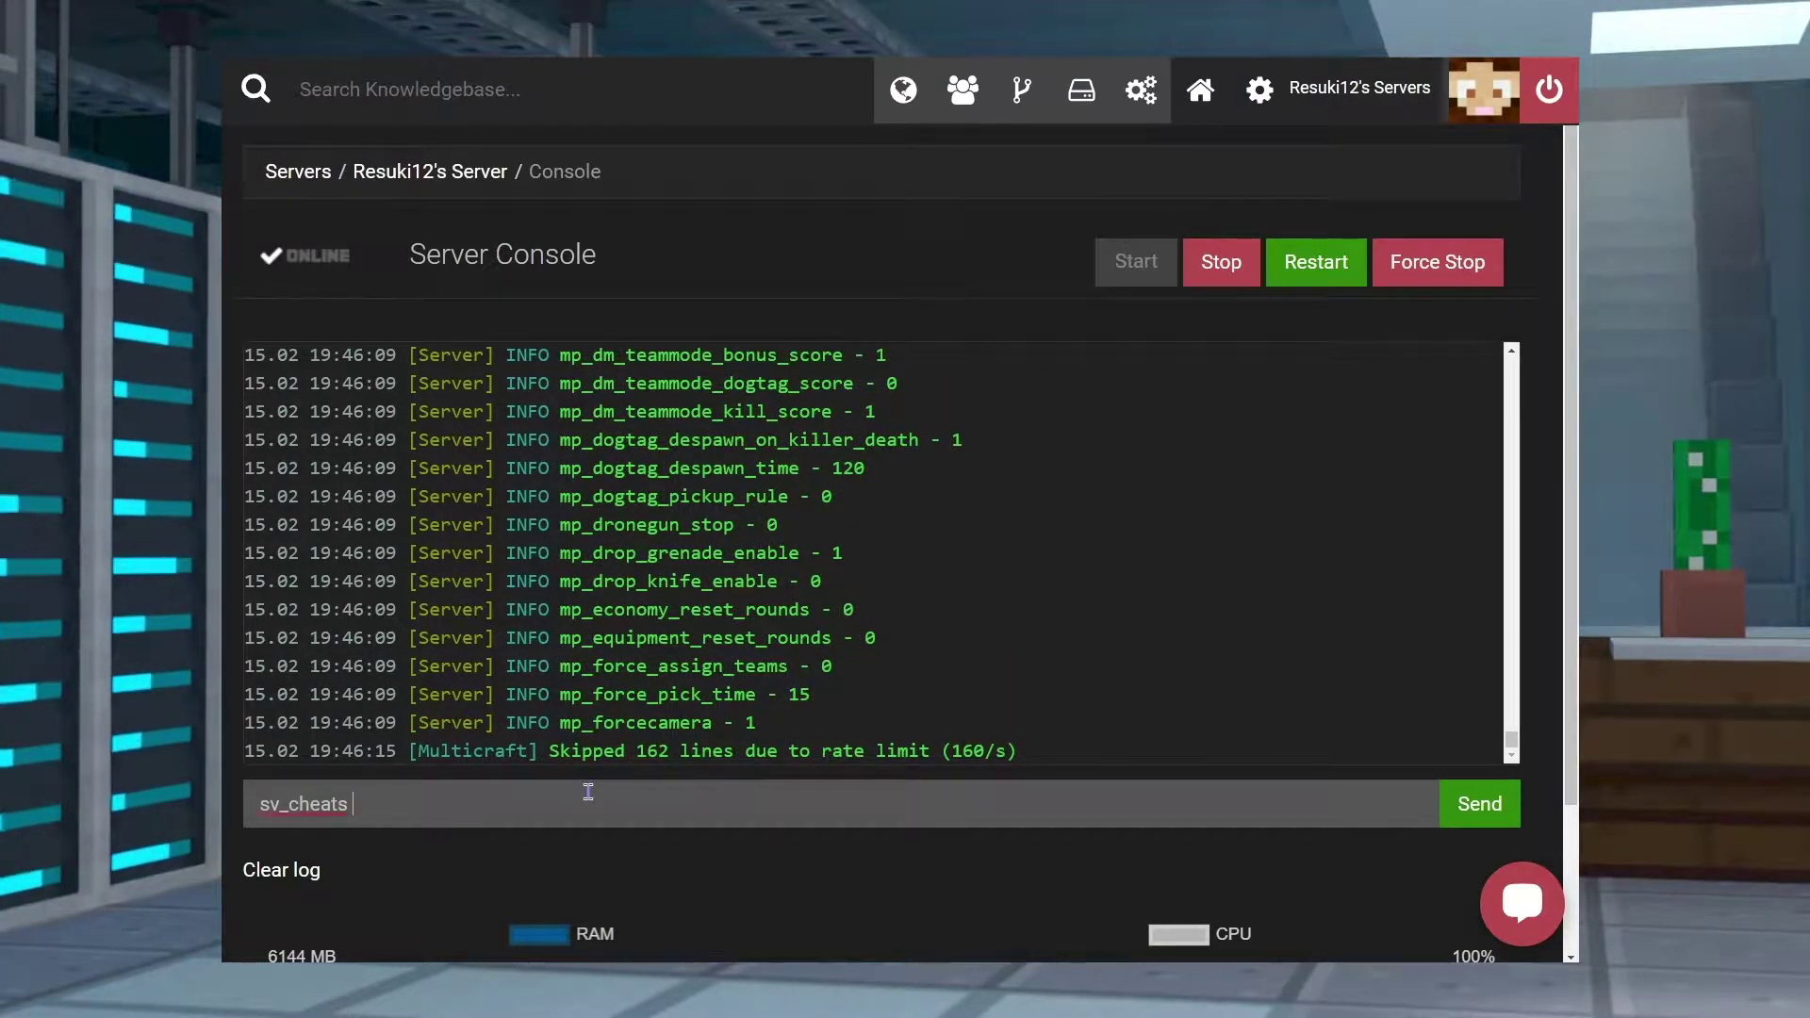
{"action": "type", "text": "0"}
{"action": "key", "text": "Return"}
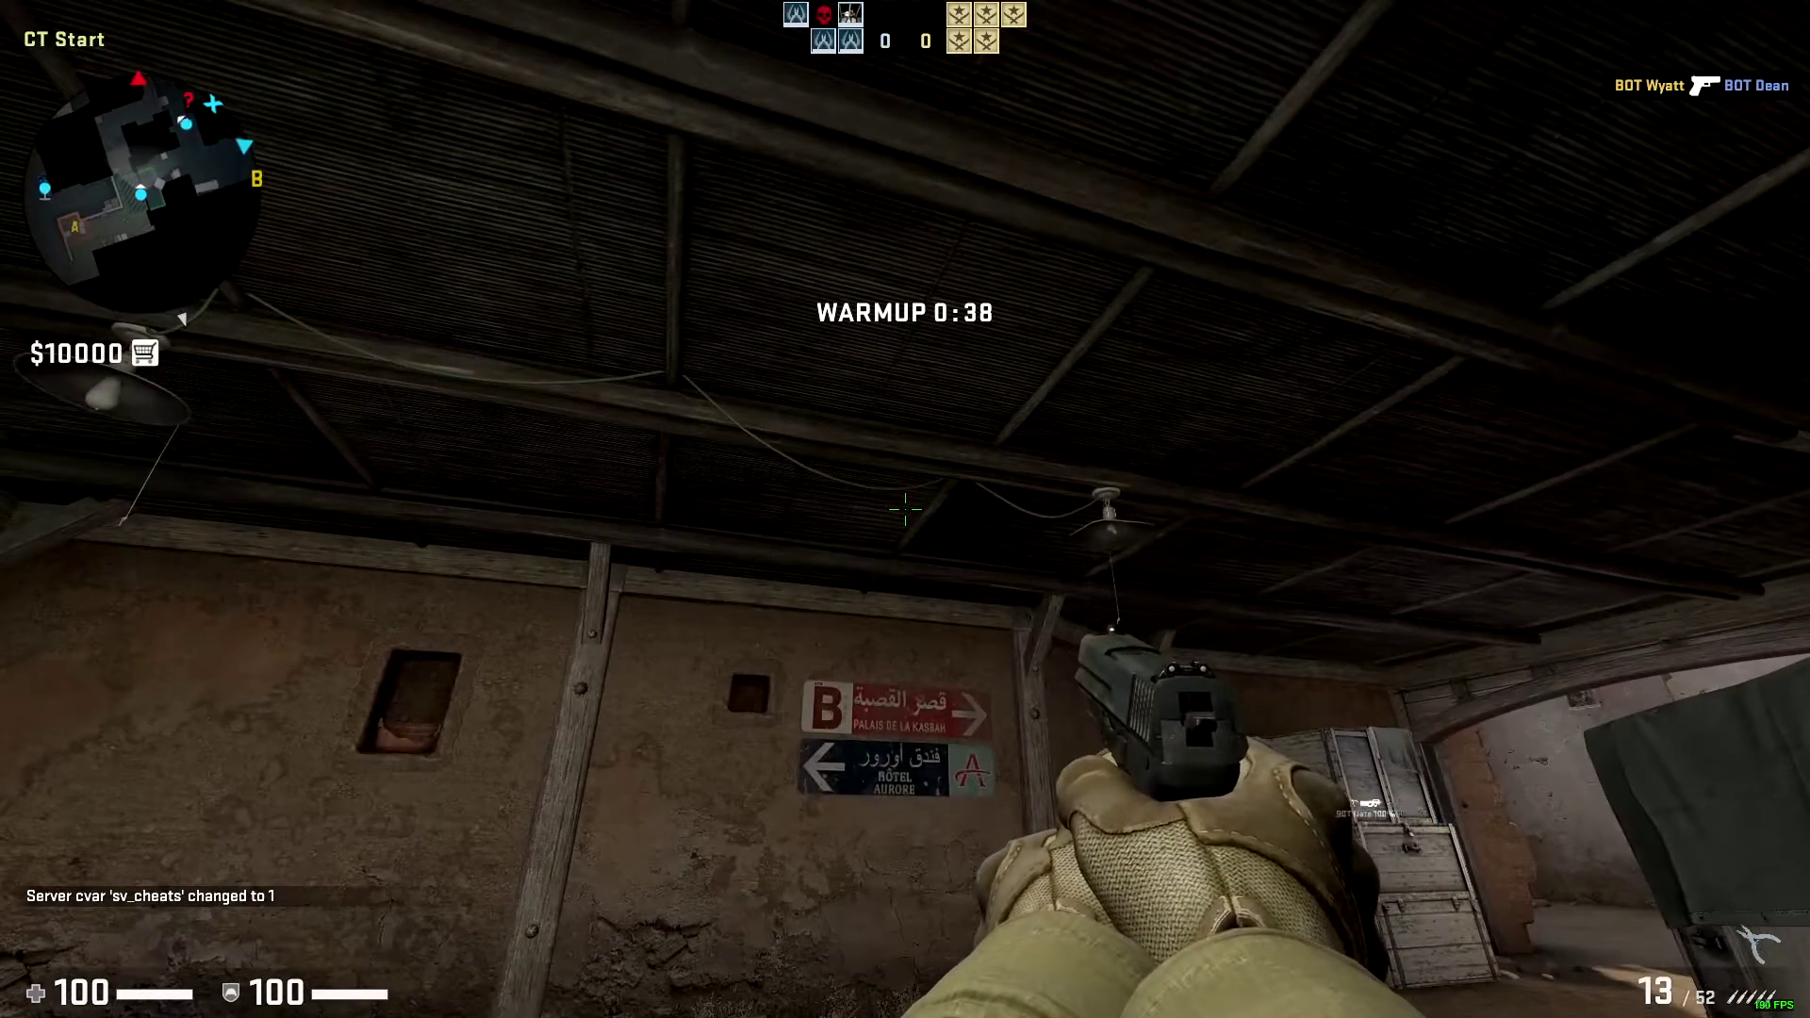
Step: Check the in-game chat for 'Server cvar sv_cheats changed to 1'
{"action": "key", "text": "w"}
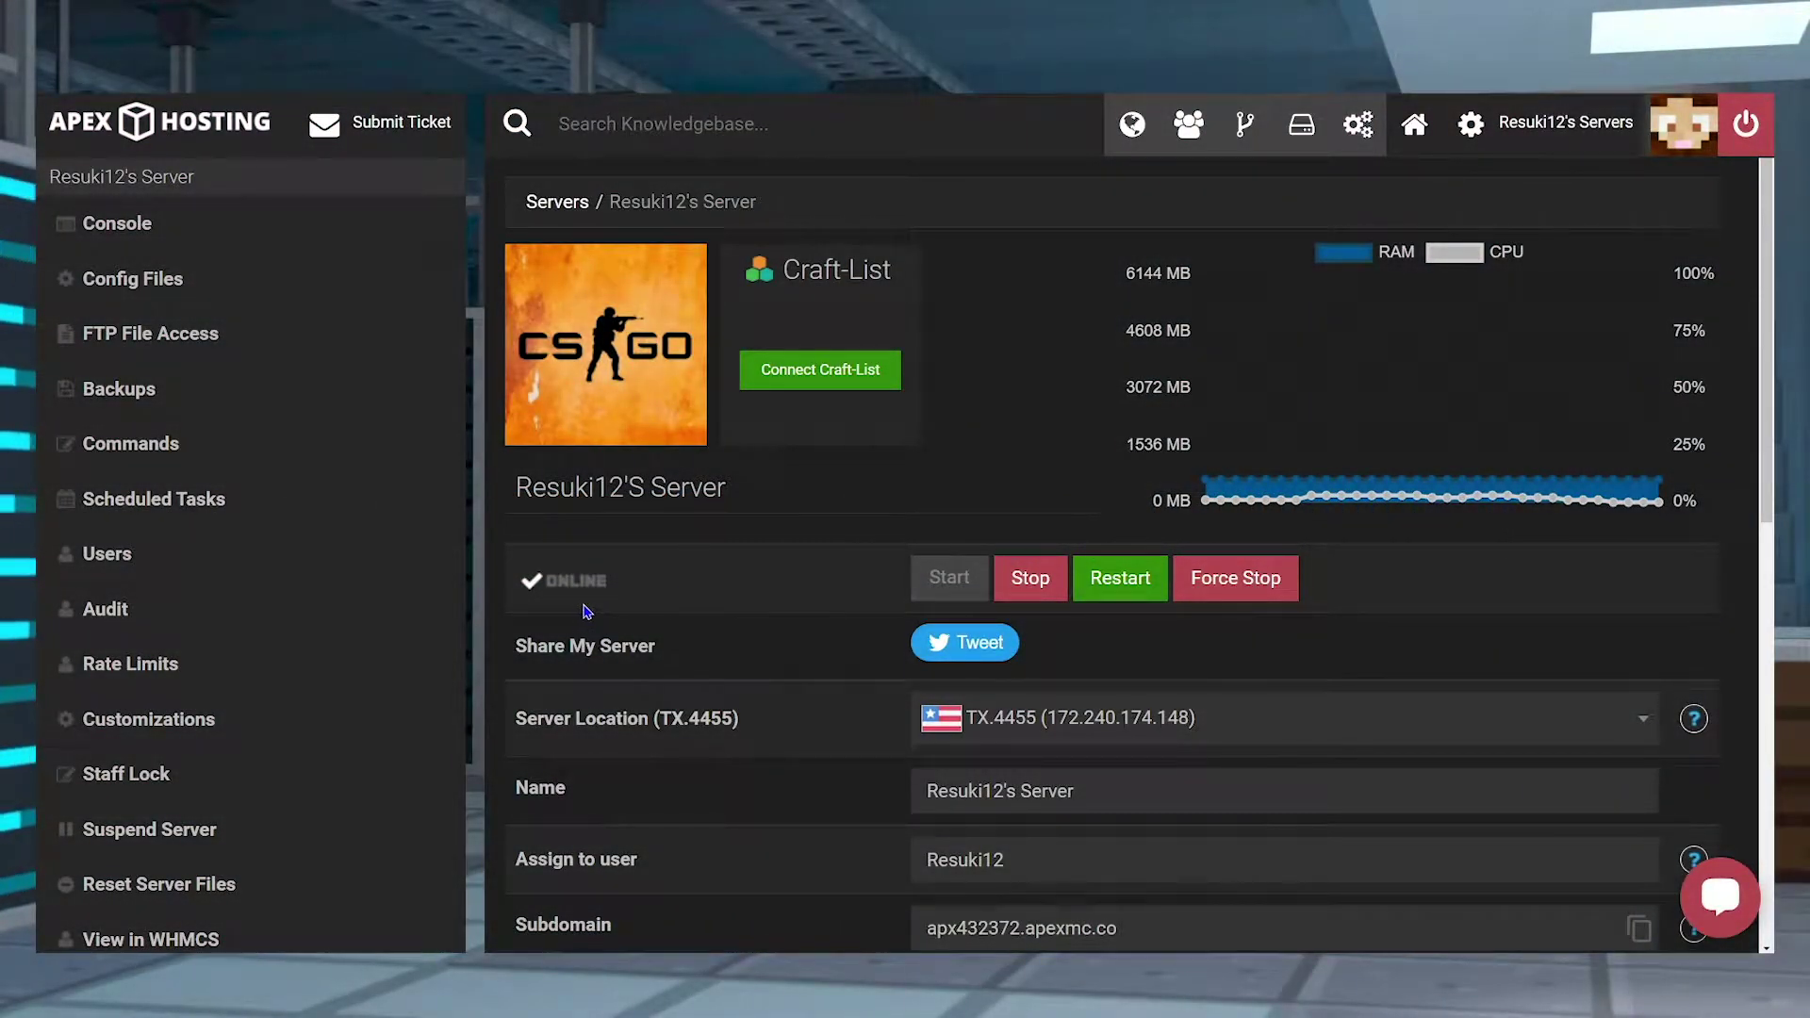
{"action": "scroll", "coordinate": [179, 628], "scroll_direction": "down", "scroll_amount": 1}
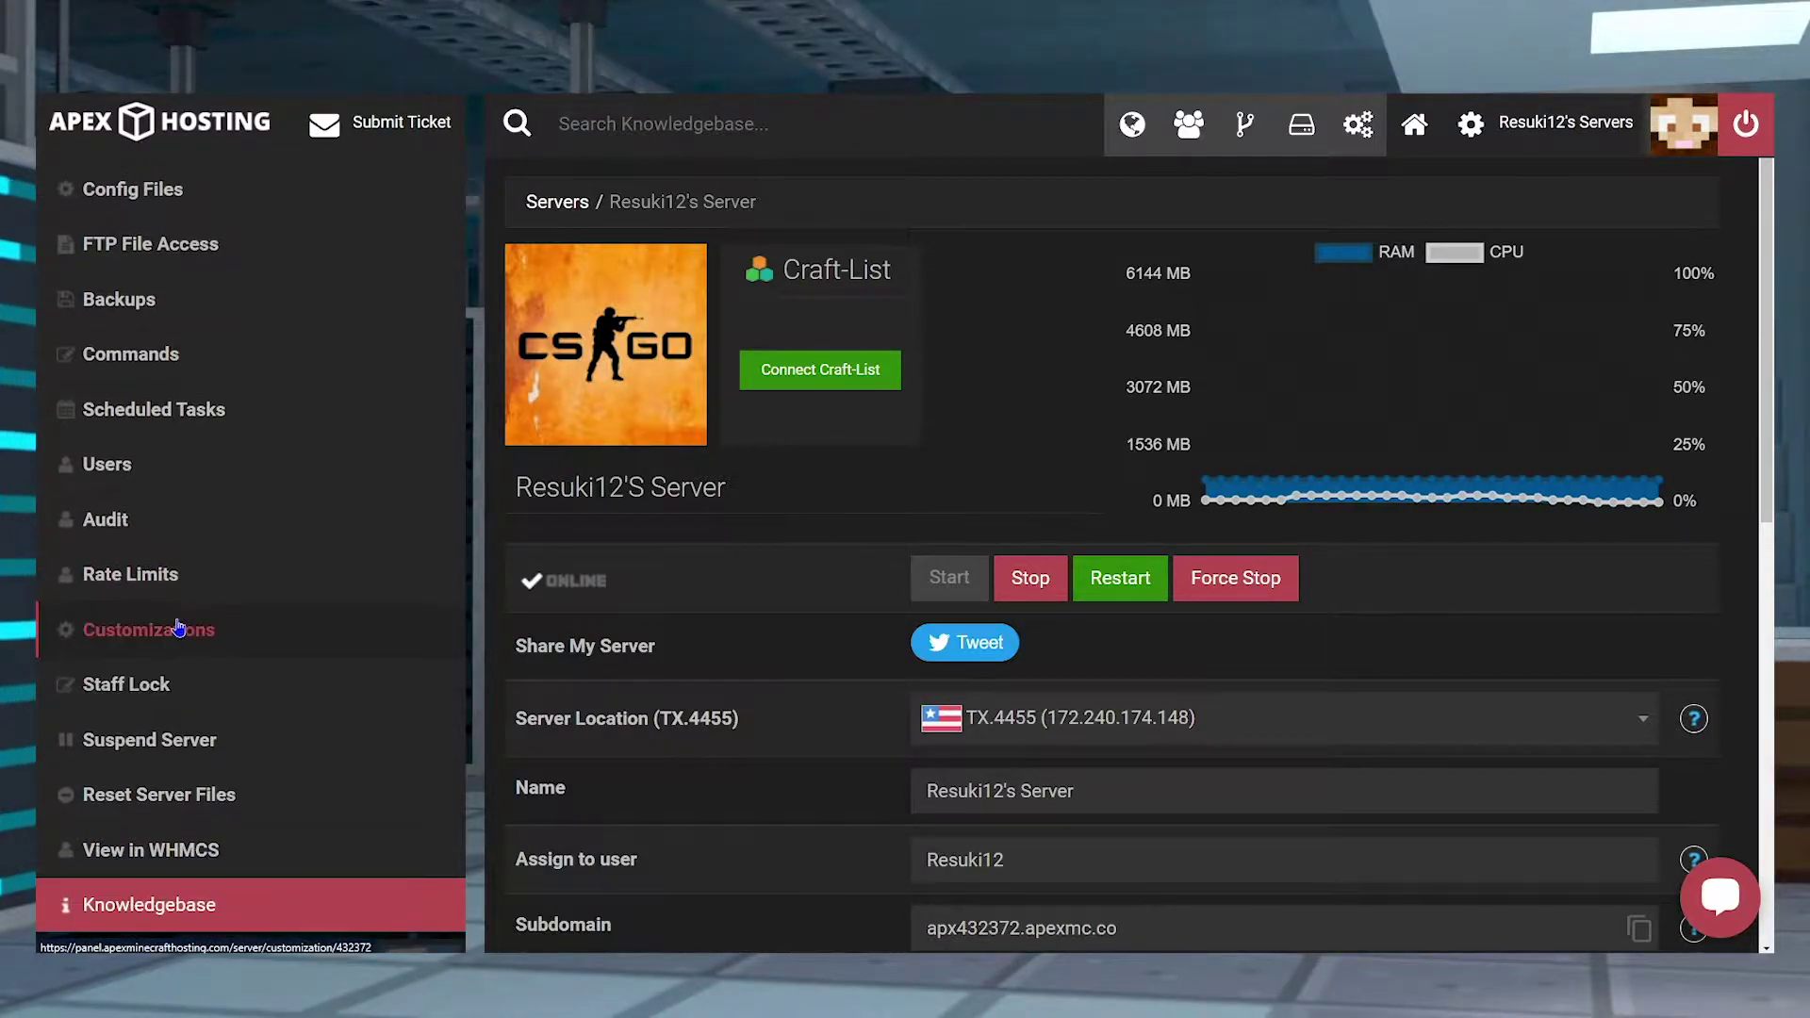
Step: Enable Allow Cheats under Customizations, then go back to the server overview
{"action": "left_click", "coordinate": [178, 628]}
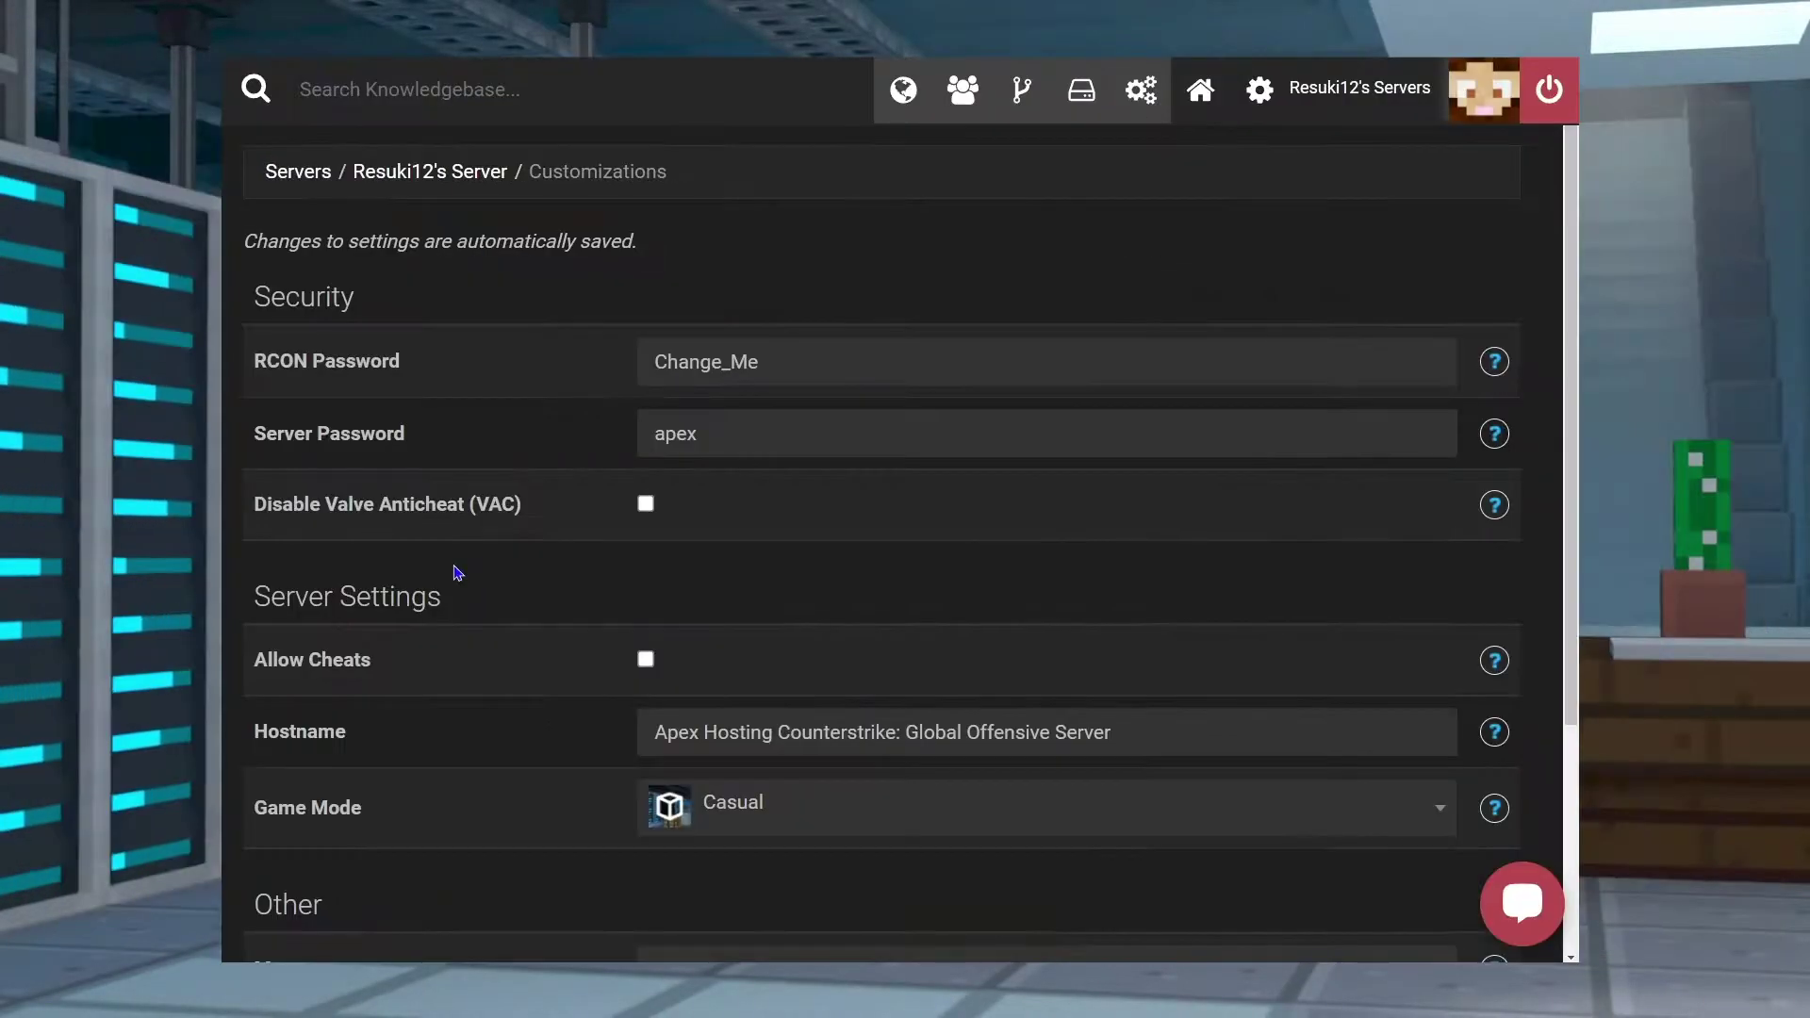
{"action": "scroll", "coordinate": [455, 572], "scroll_direction": "down", "scroll_amount": 2}
{"action": "scroll", "coordinate": [466, 585], "scroll_direction": "down", "scroll_amount": 3}
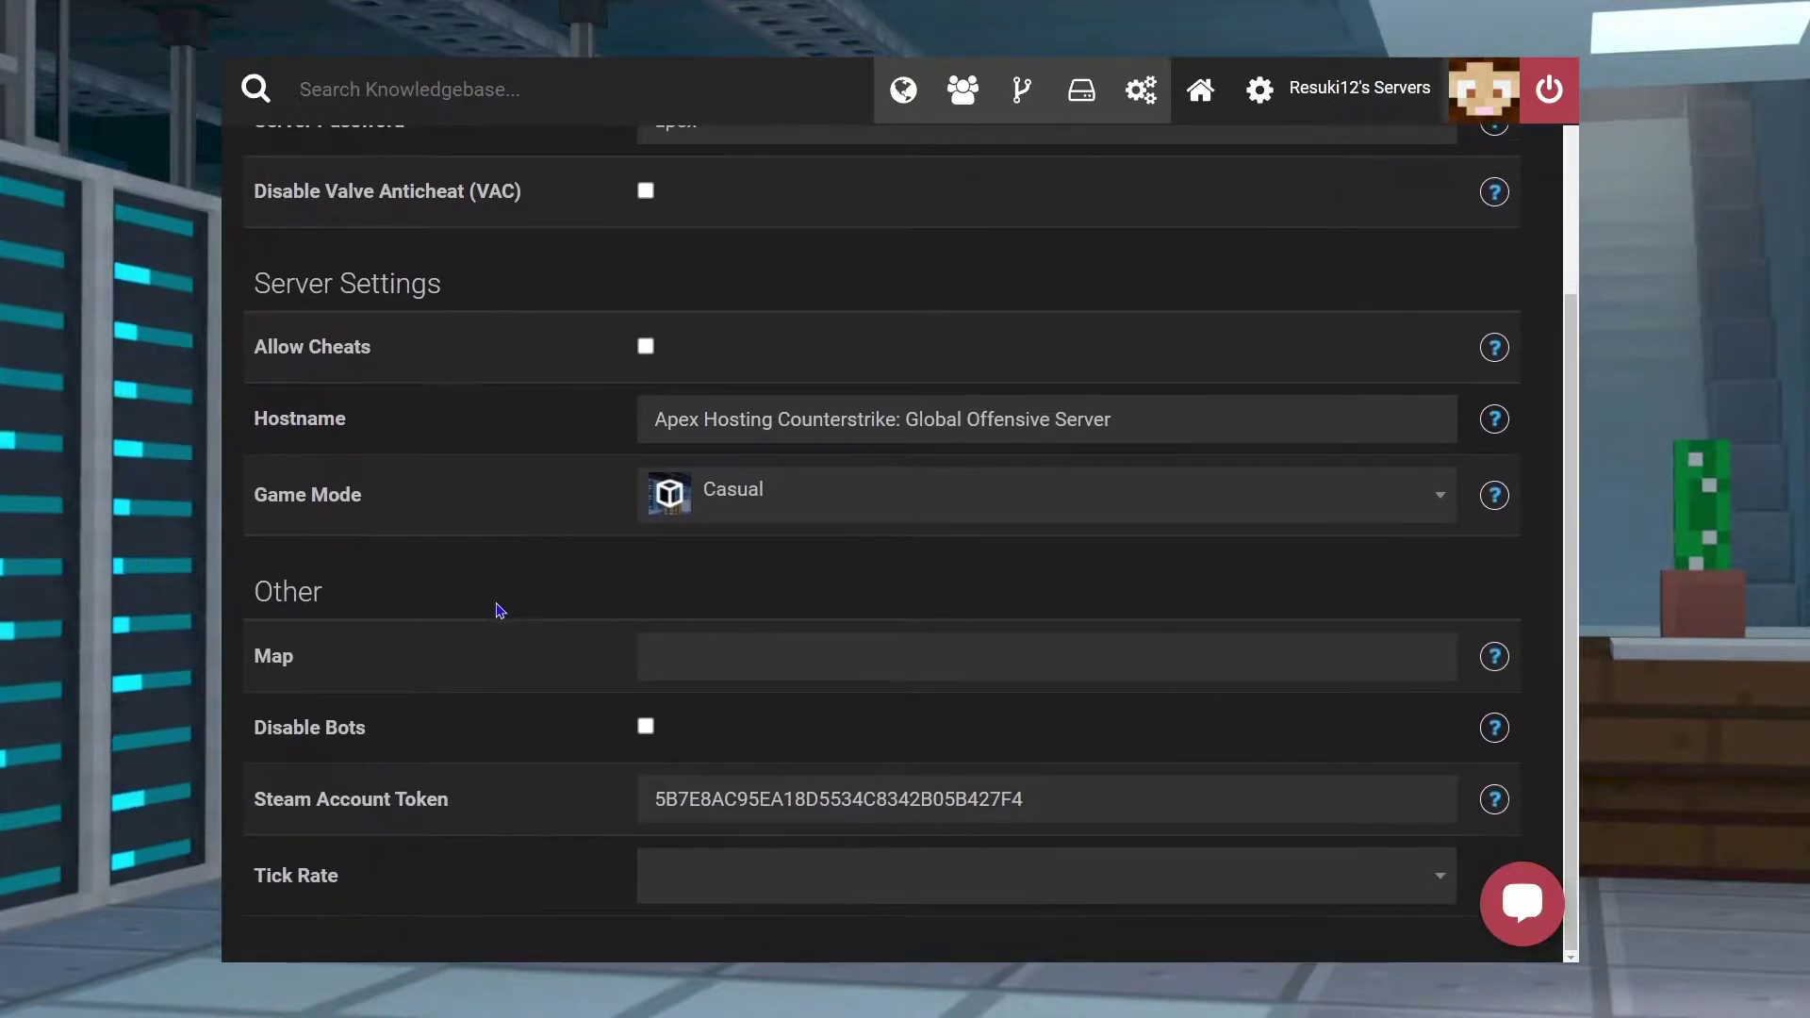
{"action": "scroll", "coordinate": [506, 647], "scroll_direction": "up", "scroll_amount": 1}
{"action": "scroll", "coordinate": [507, 647], "scroll_direction": "up", "scroll_amount": 4}
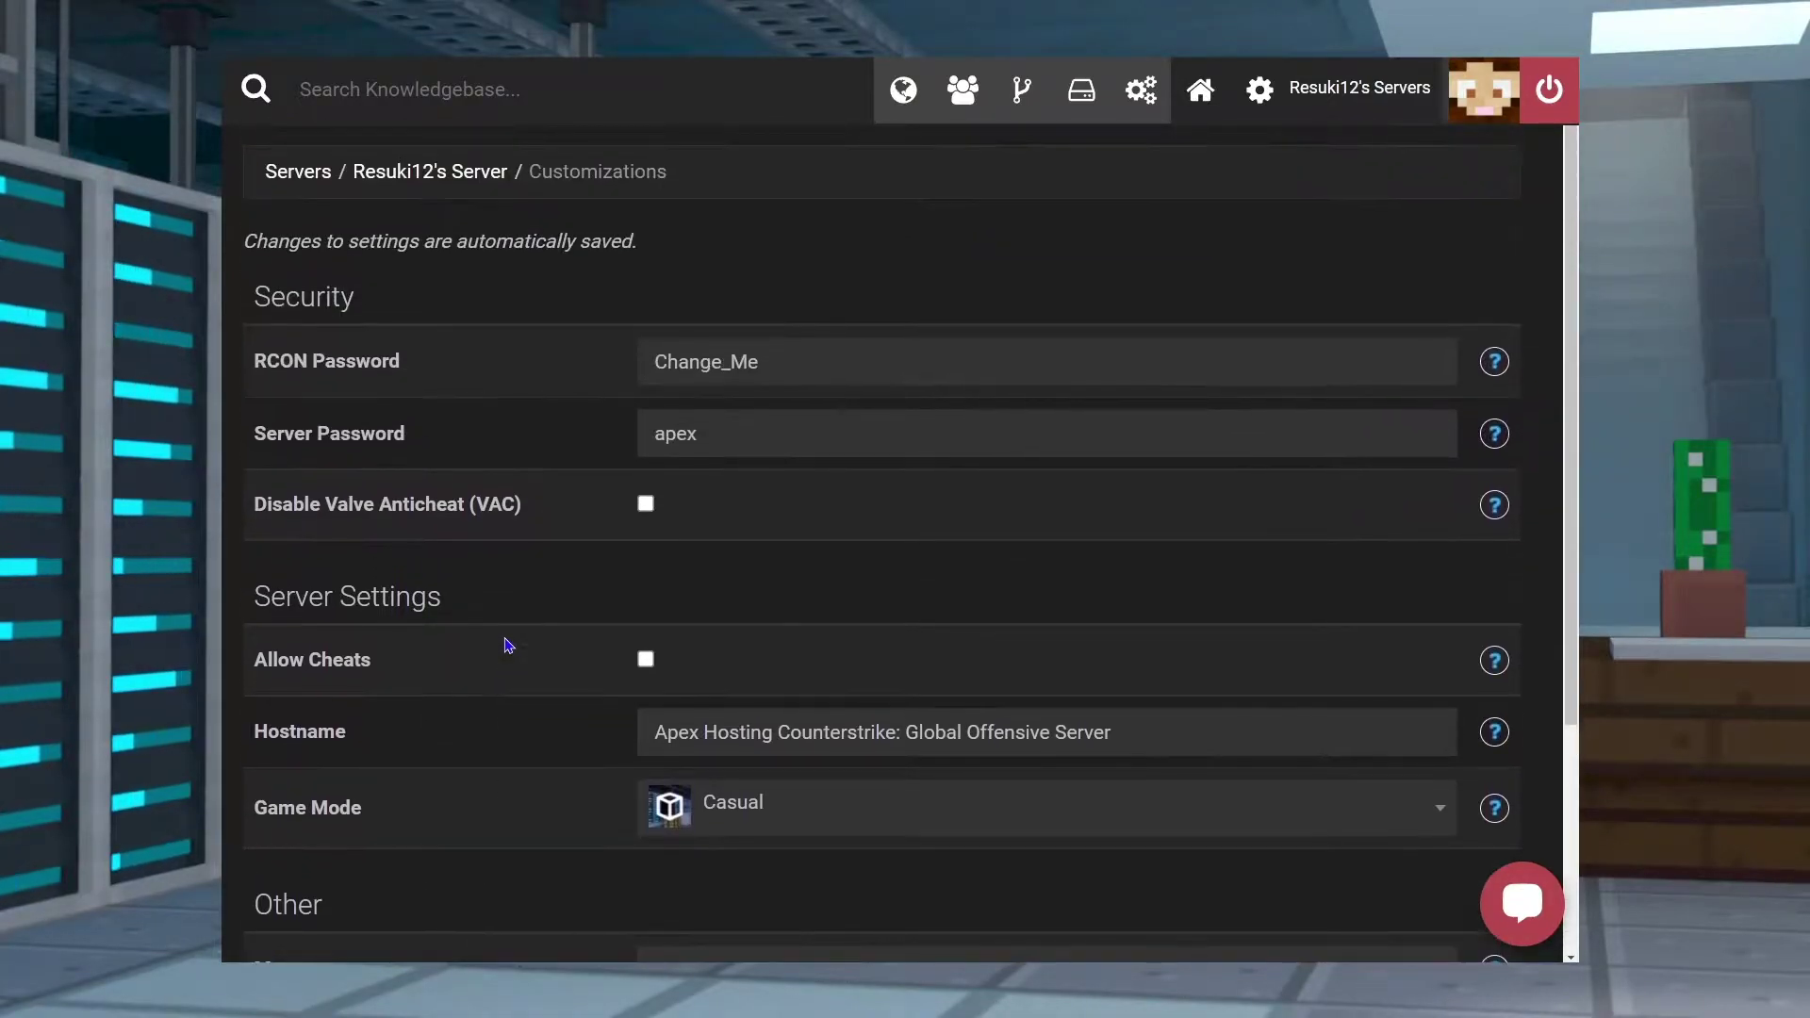
{"action": "left_click_drag", "start_coordinate": [374, 661], "coordinate": [252, 661]}
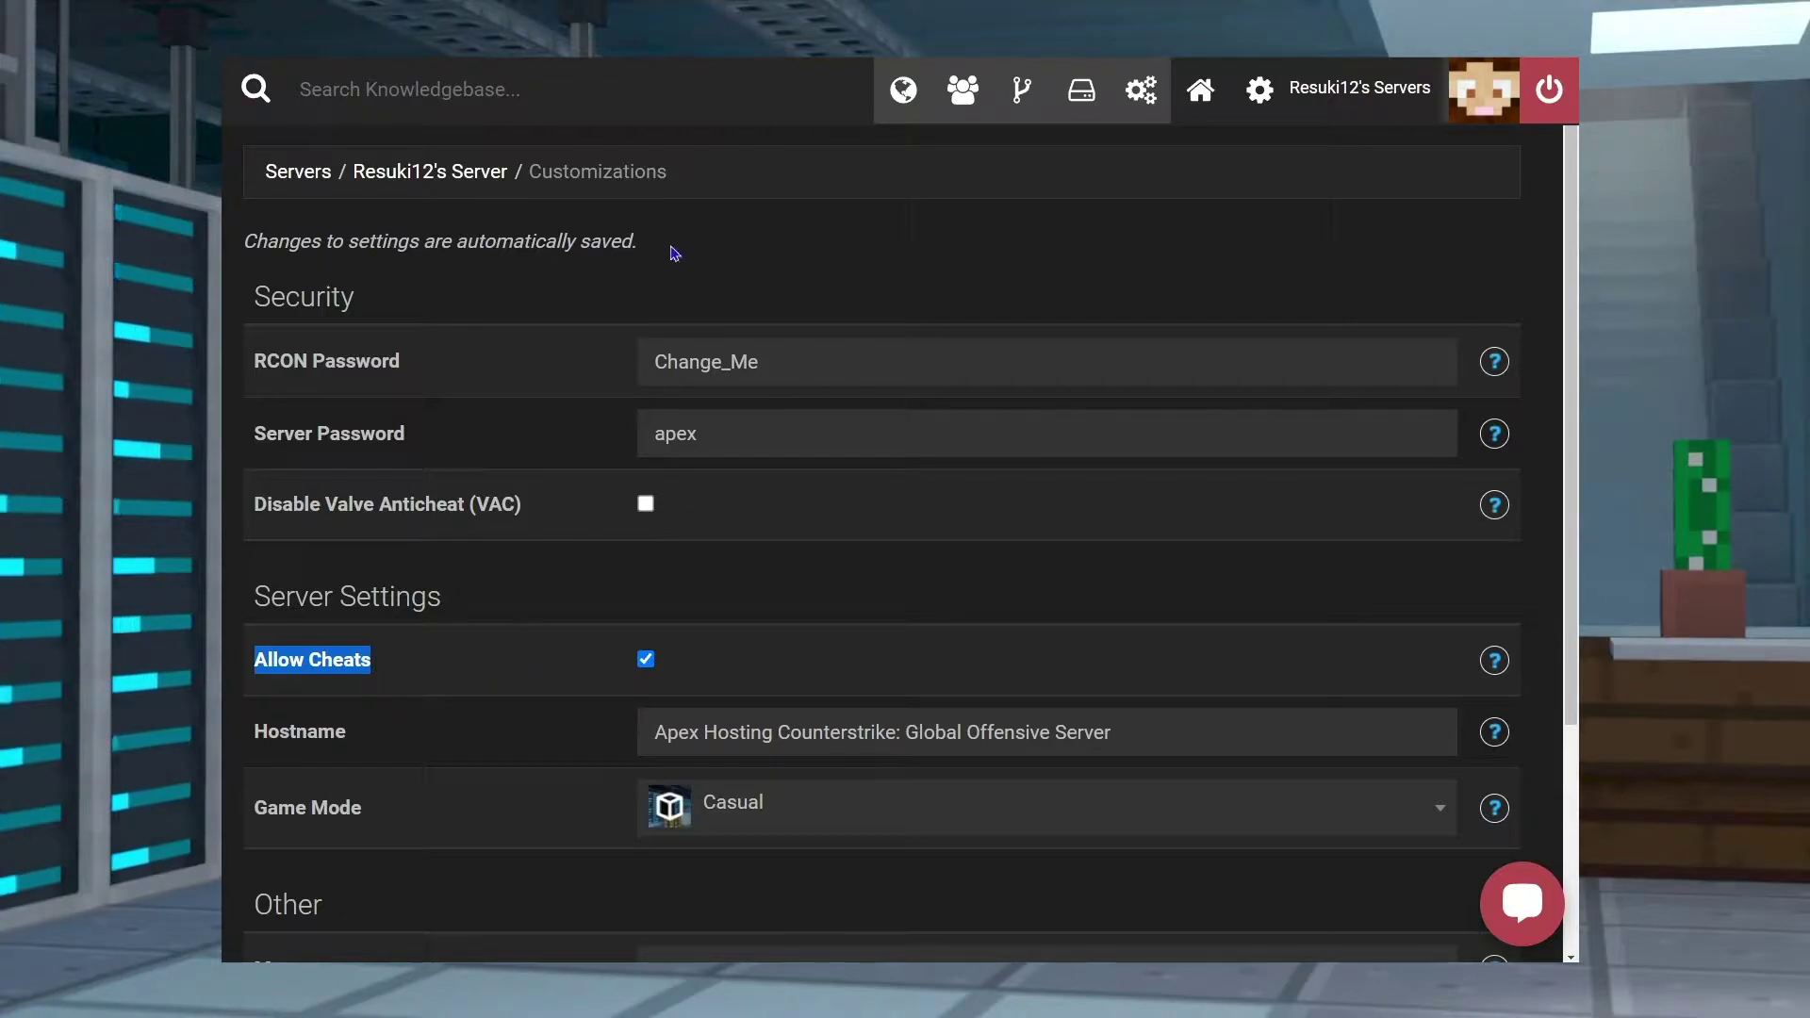
{"action": "left_click_drag", "start_coordinate": [674, 253], "coordinate": [236, 252]}
{"action": "left_click", "coordinate": [240, 254]}
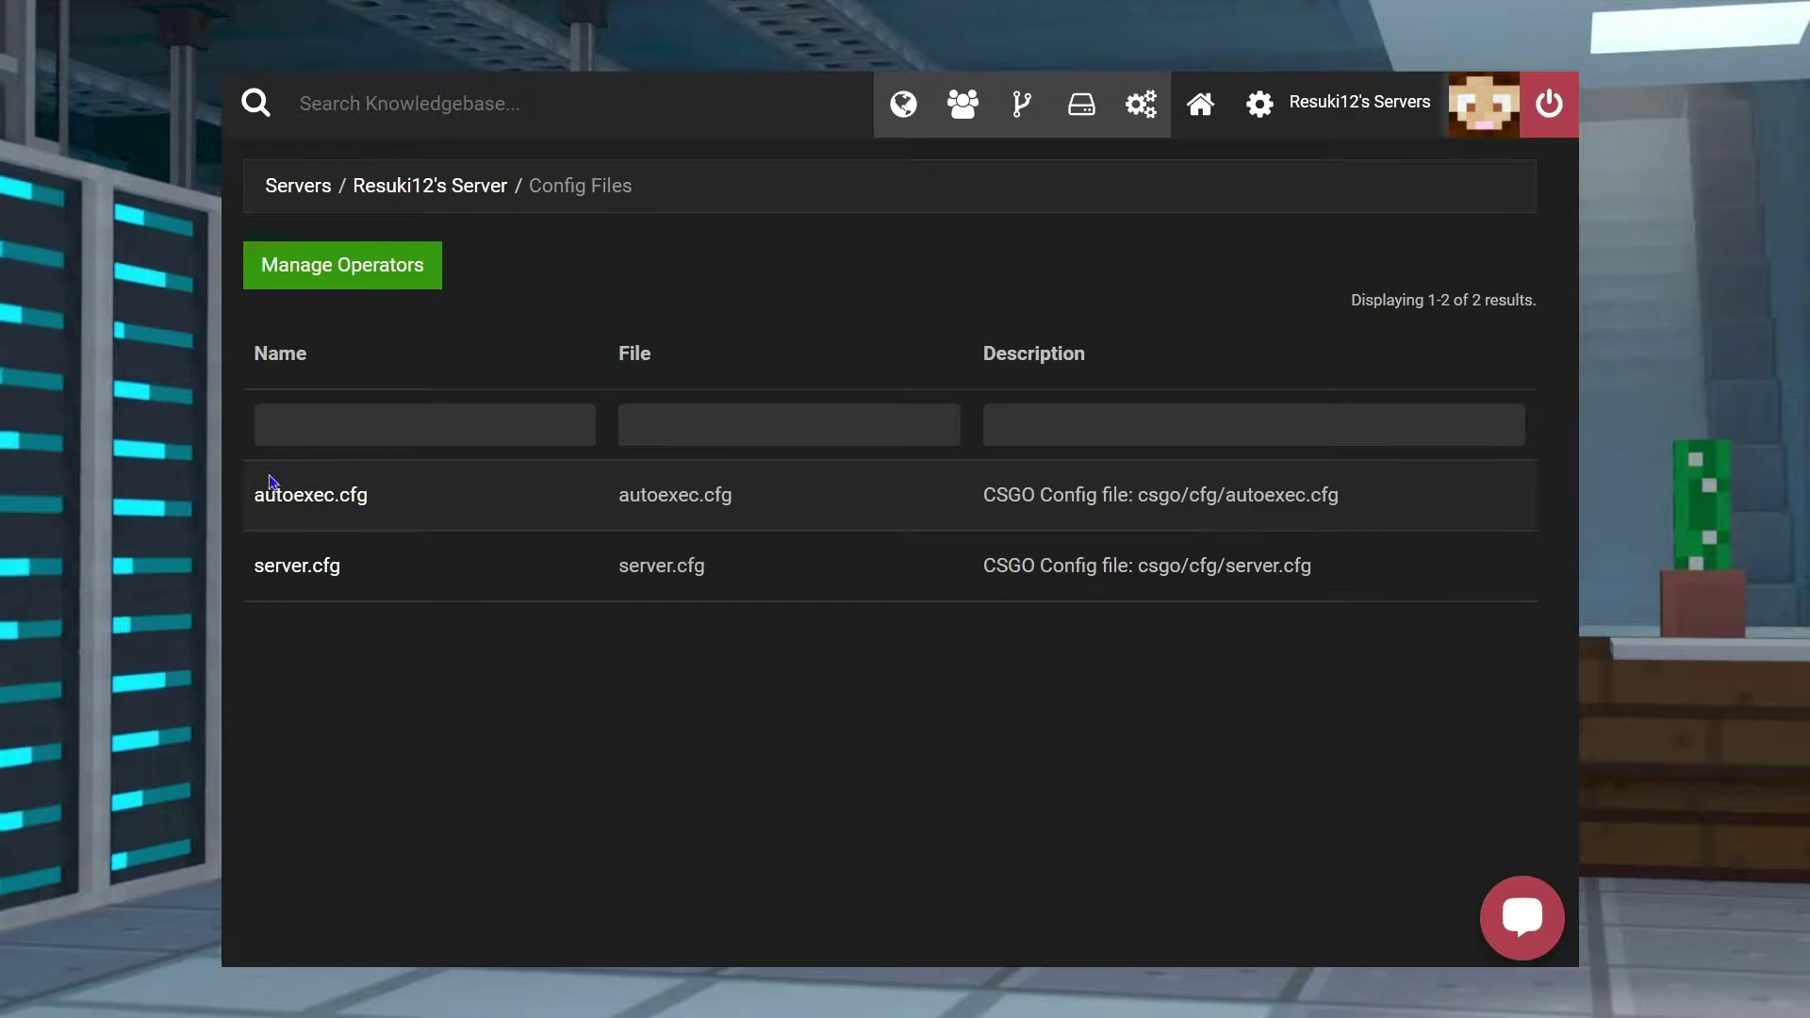
Step: Change line 5 of autoexec.cfg to sv_cheats 1 and save the file
{"action": "left_click", "coordinate": [321, 497]}
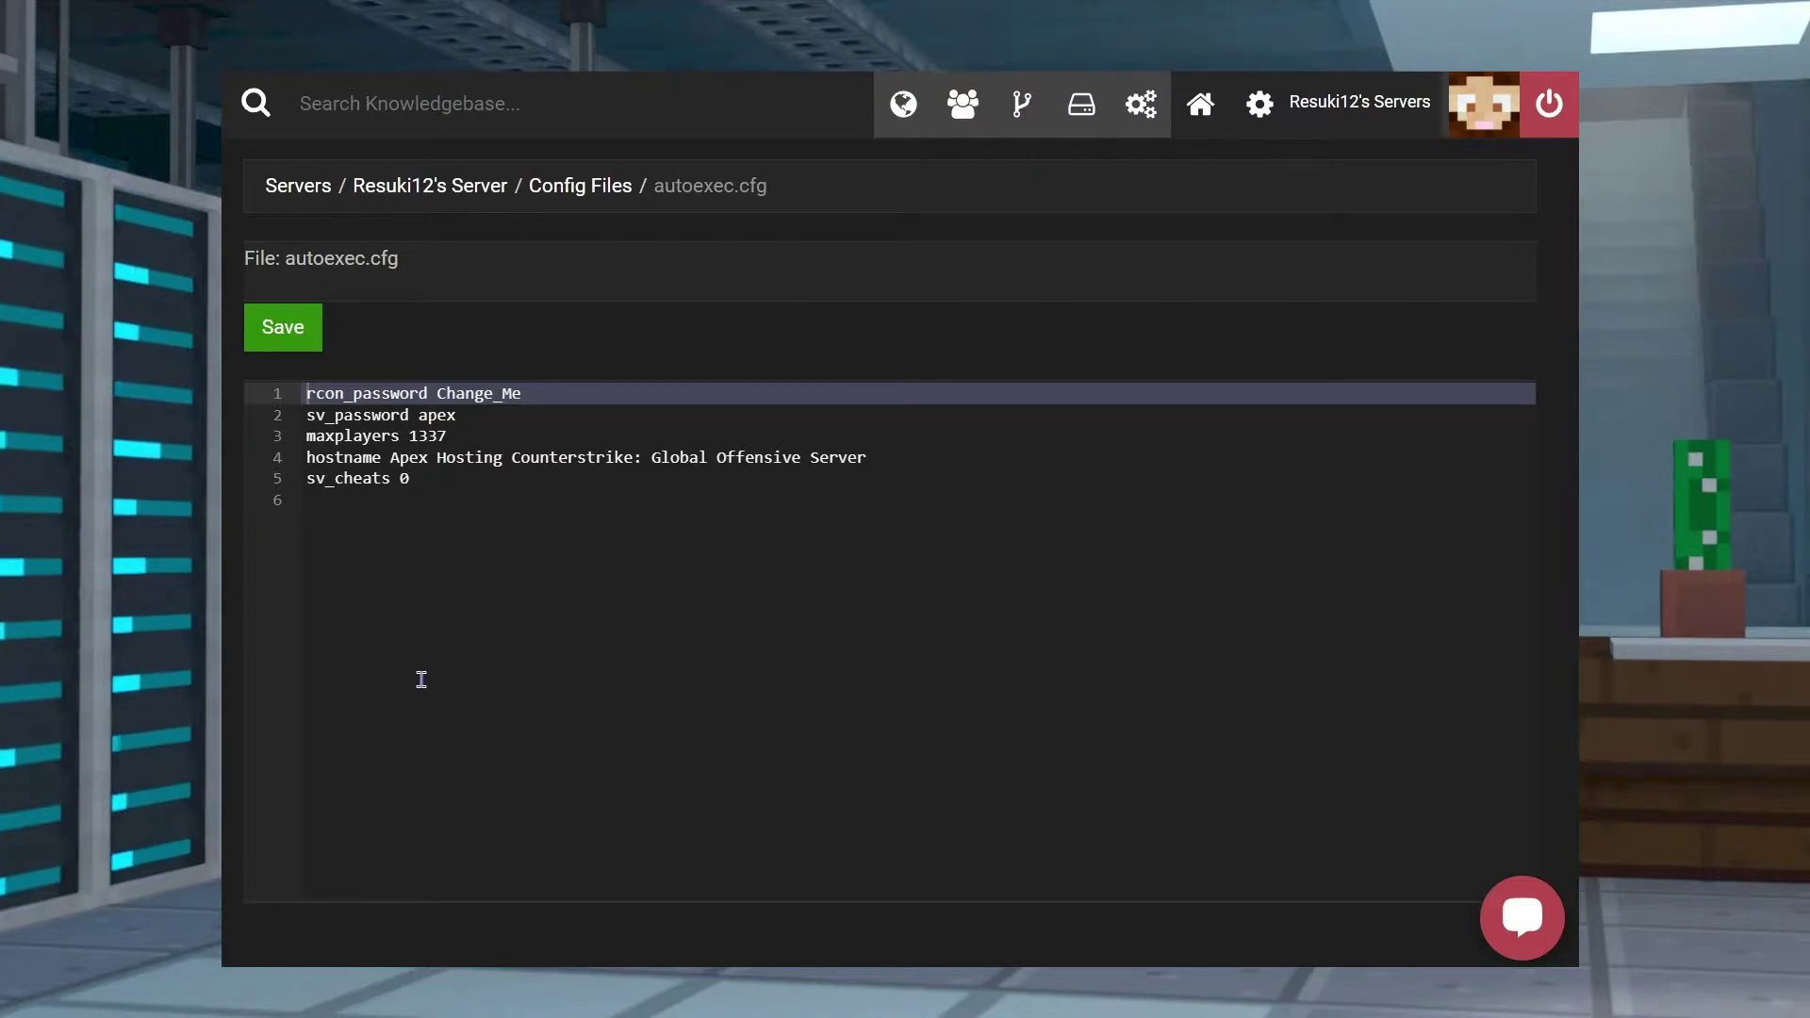
{"action": "left_click_drag", "start_coordinate": [472, 518], "coordinate": [295, 393]}
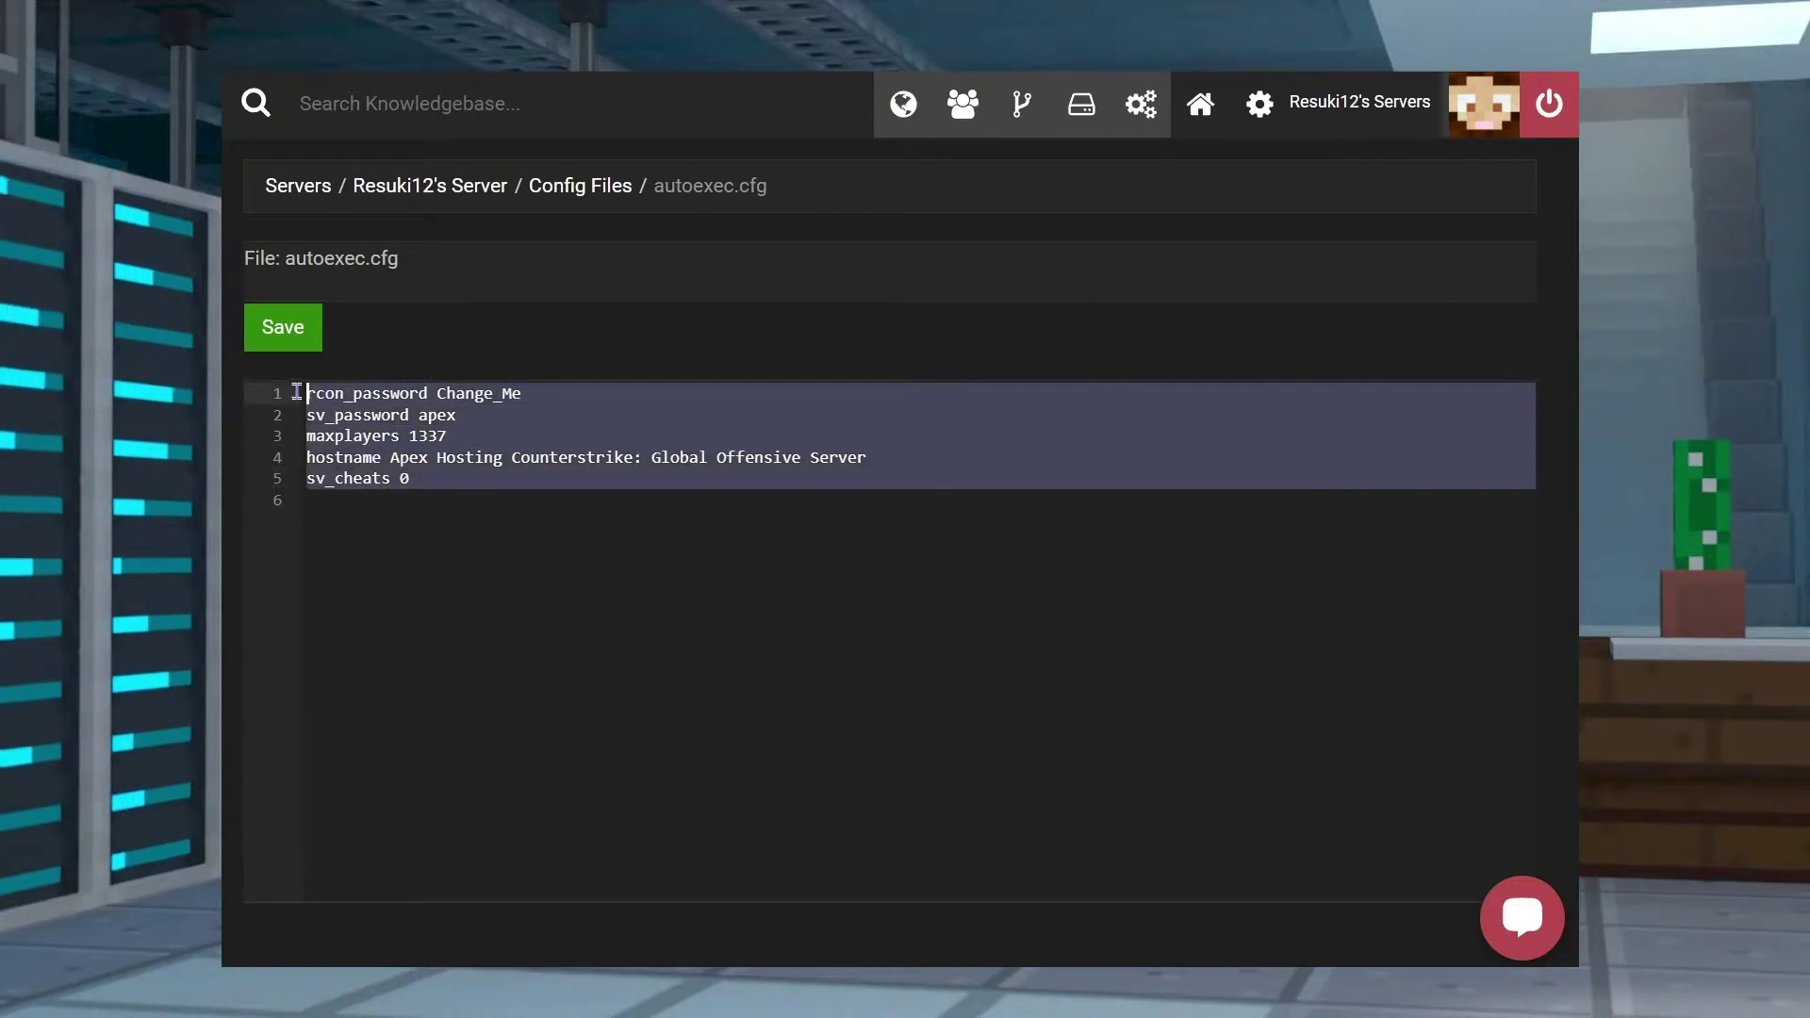
{"action": "left_click", "coordinate": [466, 570]}
{"action": "left_click", "coordinate": [477, 484]}
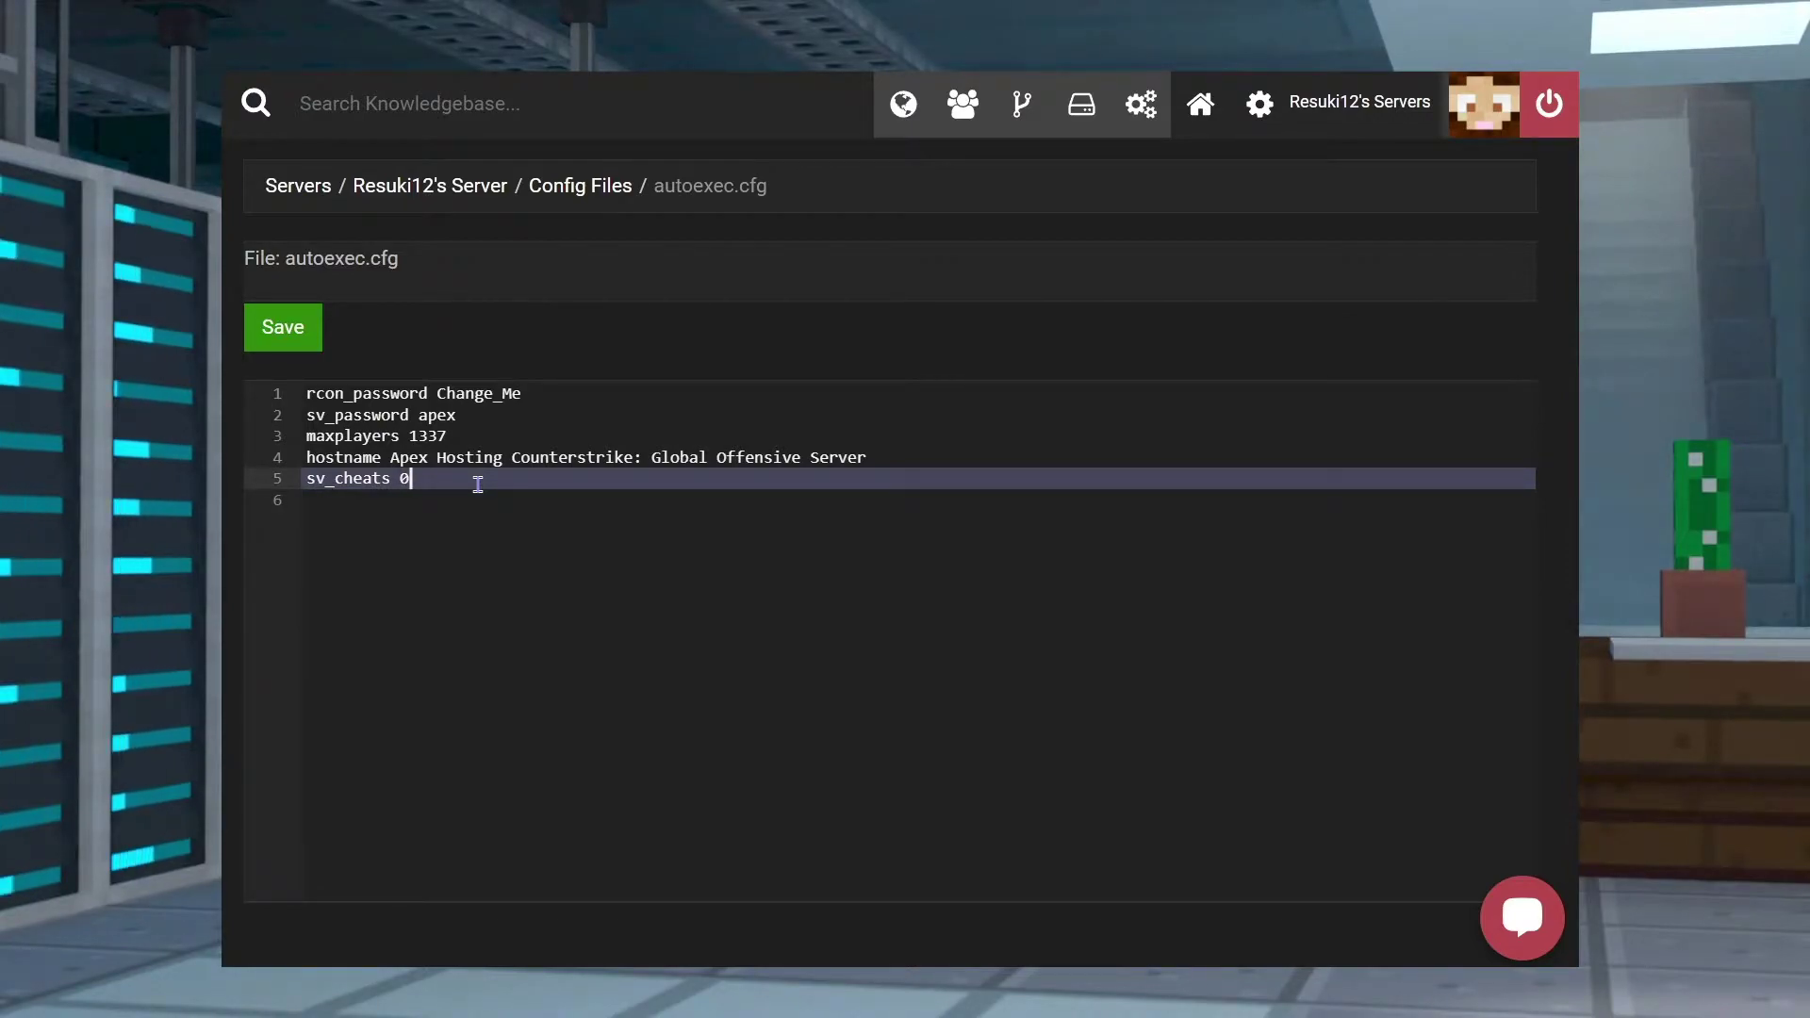
{"action": "type", "text": "1"}
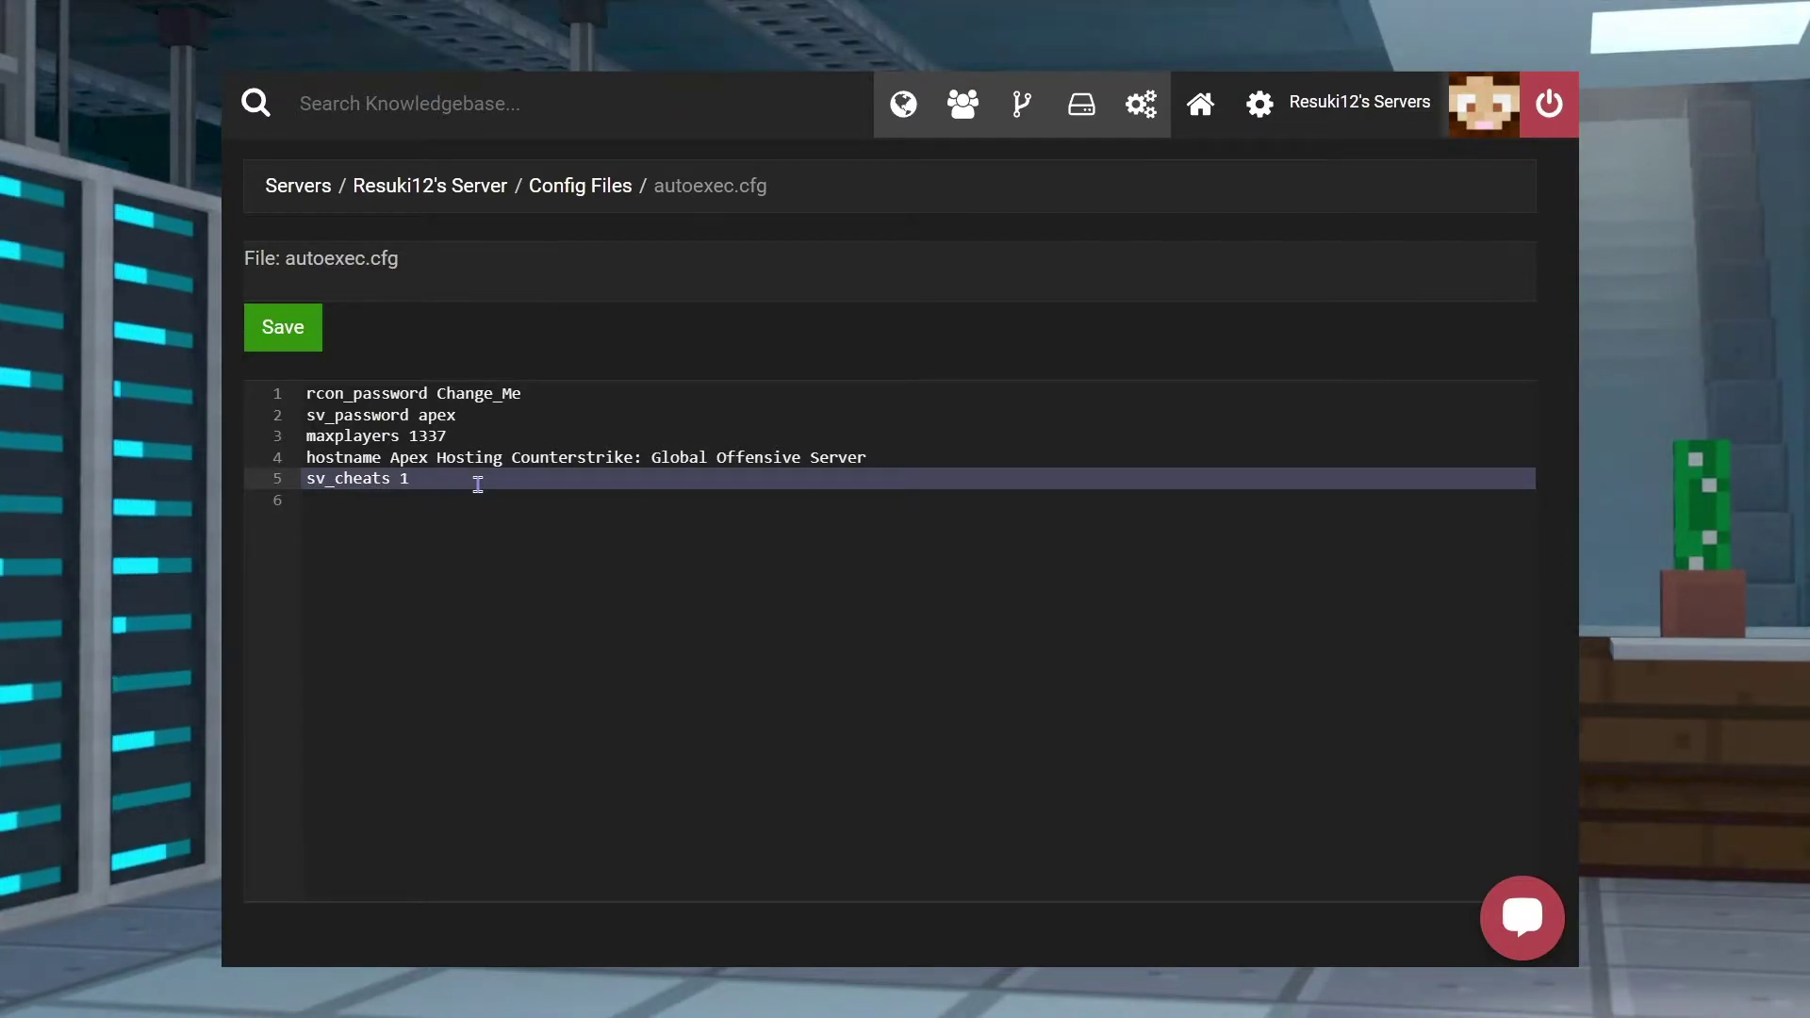
{"action": "left_click", "coordinate": [284, 329]}
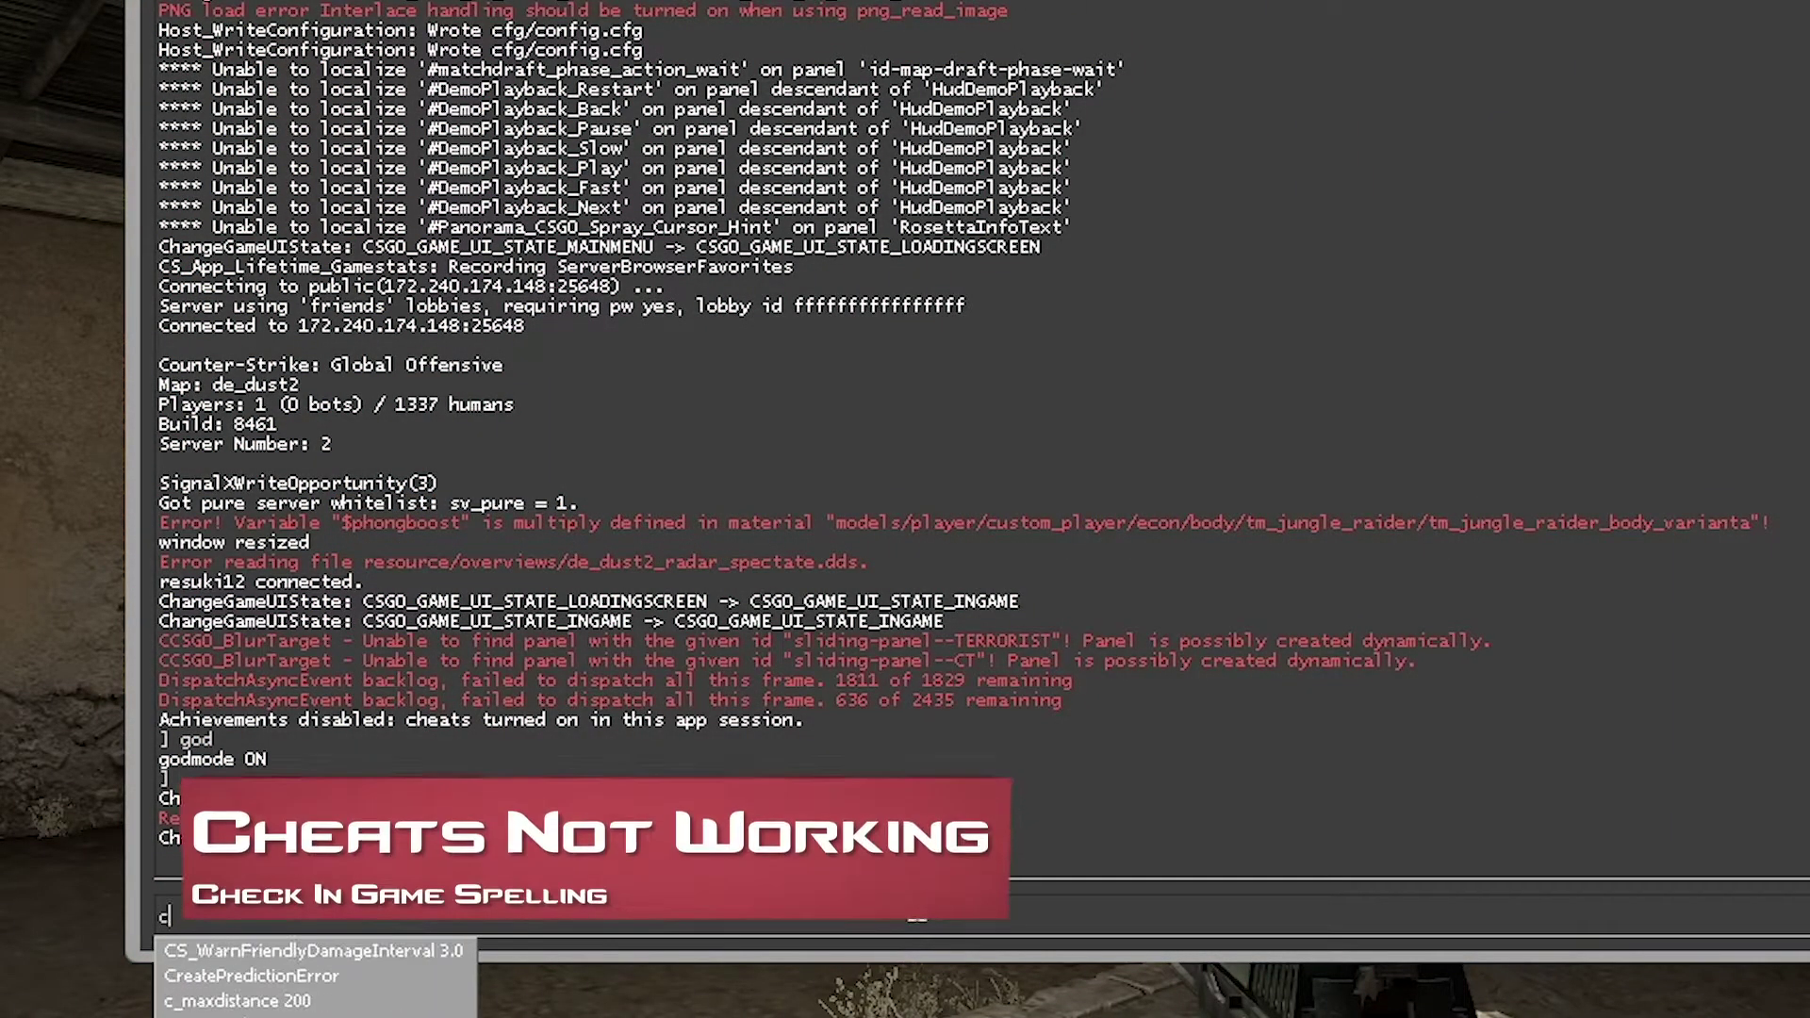
{"action": "type", "text": "no clip"}
Step: Run god and noclip in the console after misspelled tries 'no clip', 'dog' and 'helb'
{"action": "key", "text": "Return"}
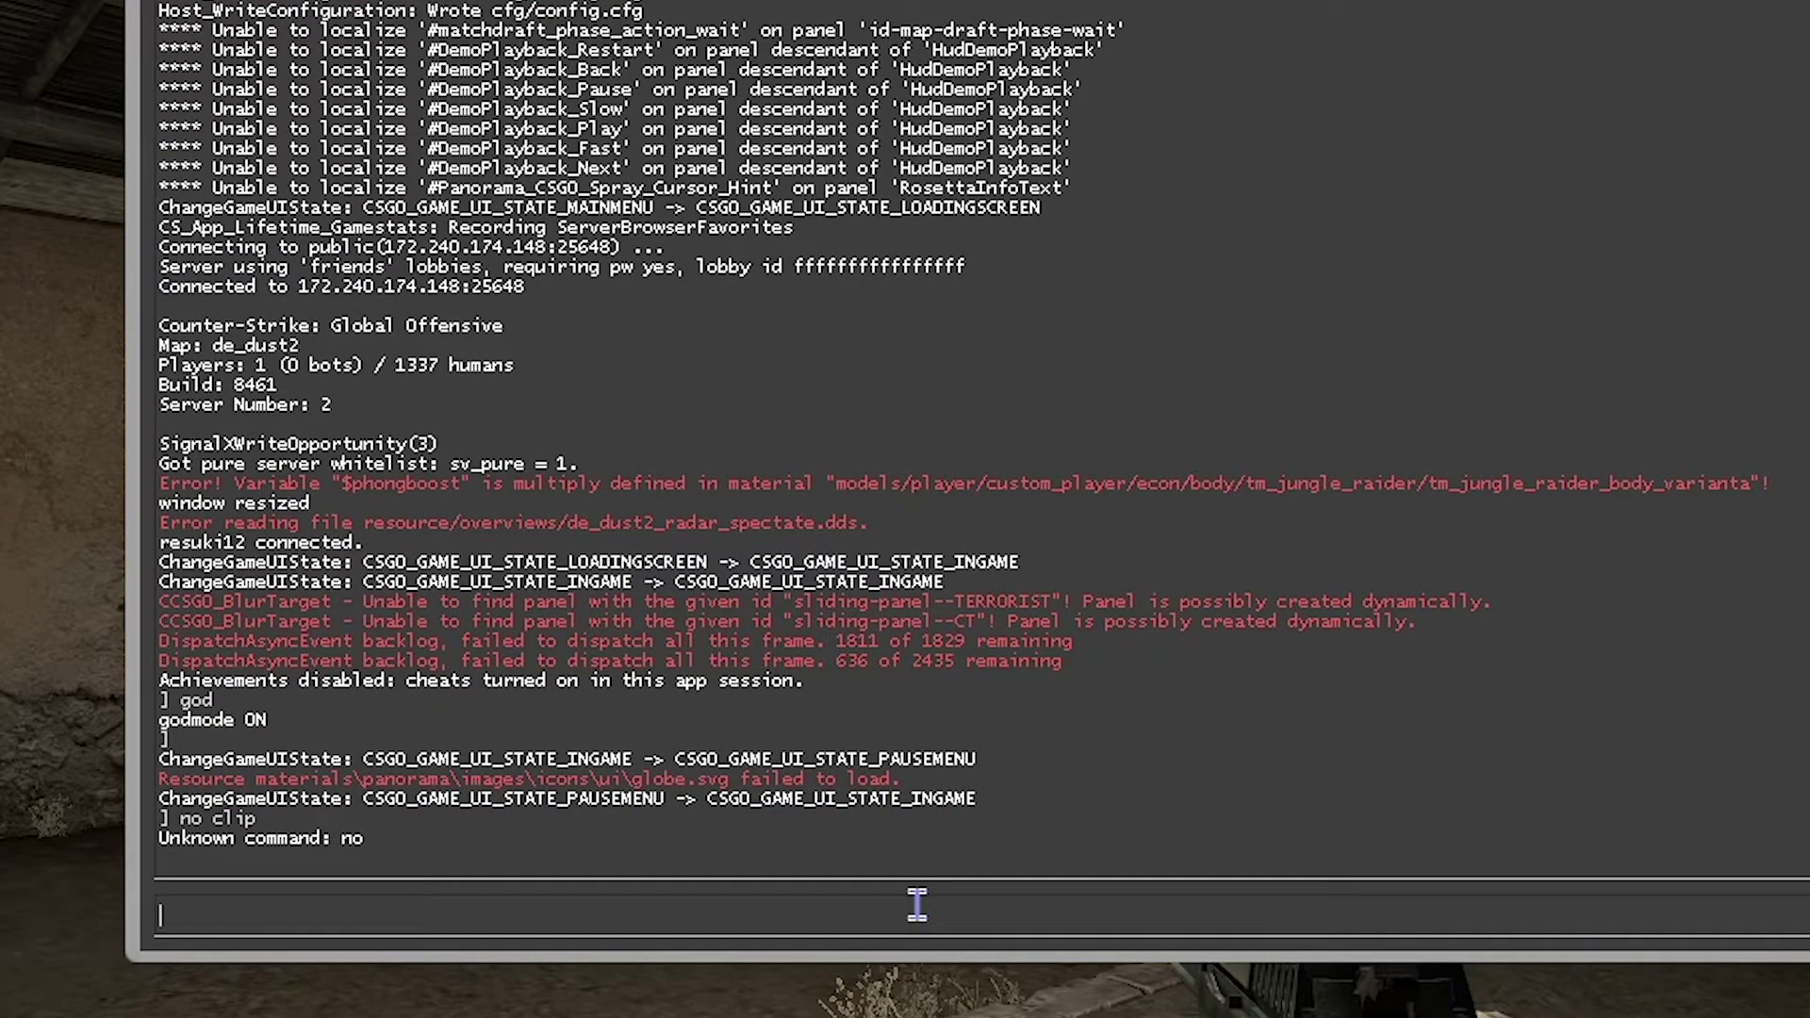
{"action": "type", "text": "dog"}
{"action": "key", "text": "Return"}
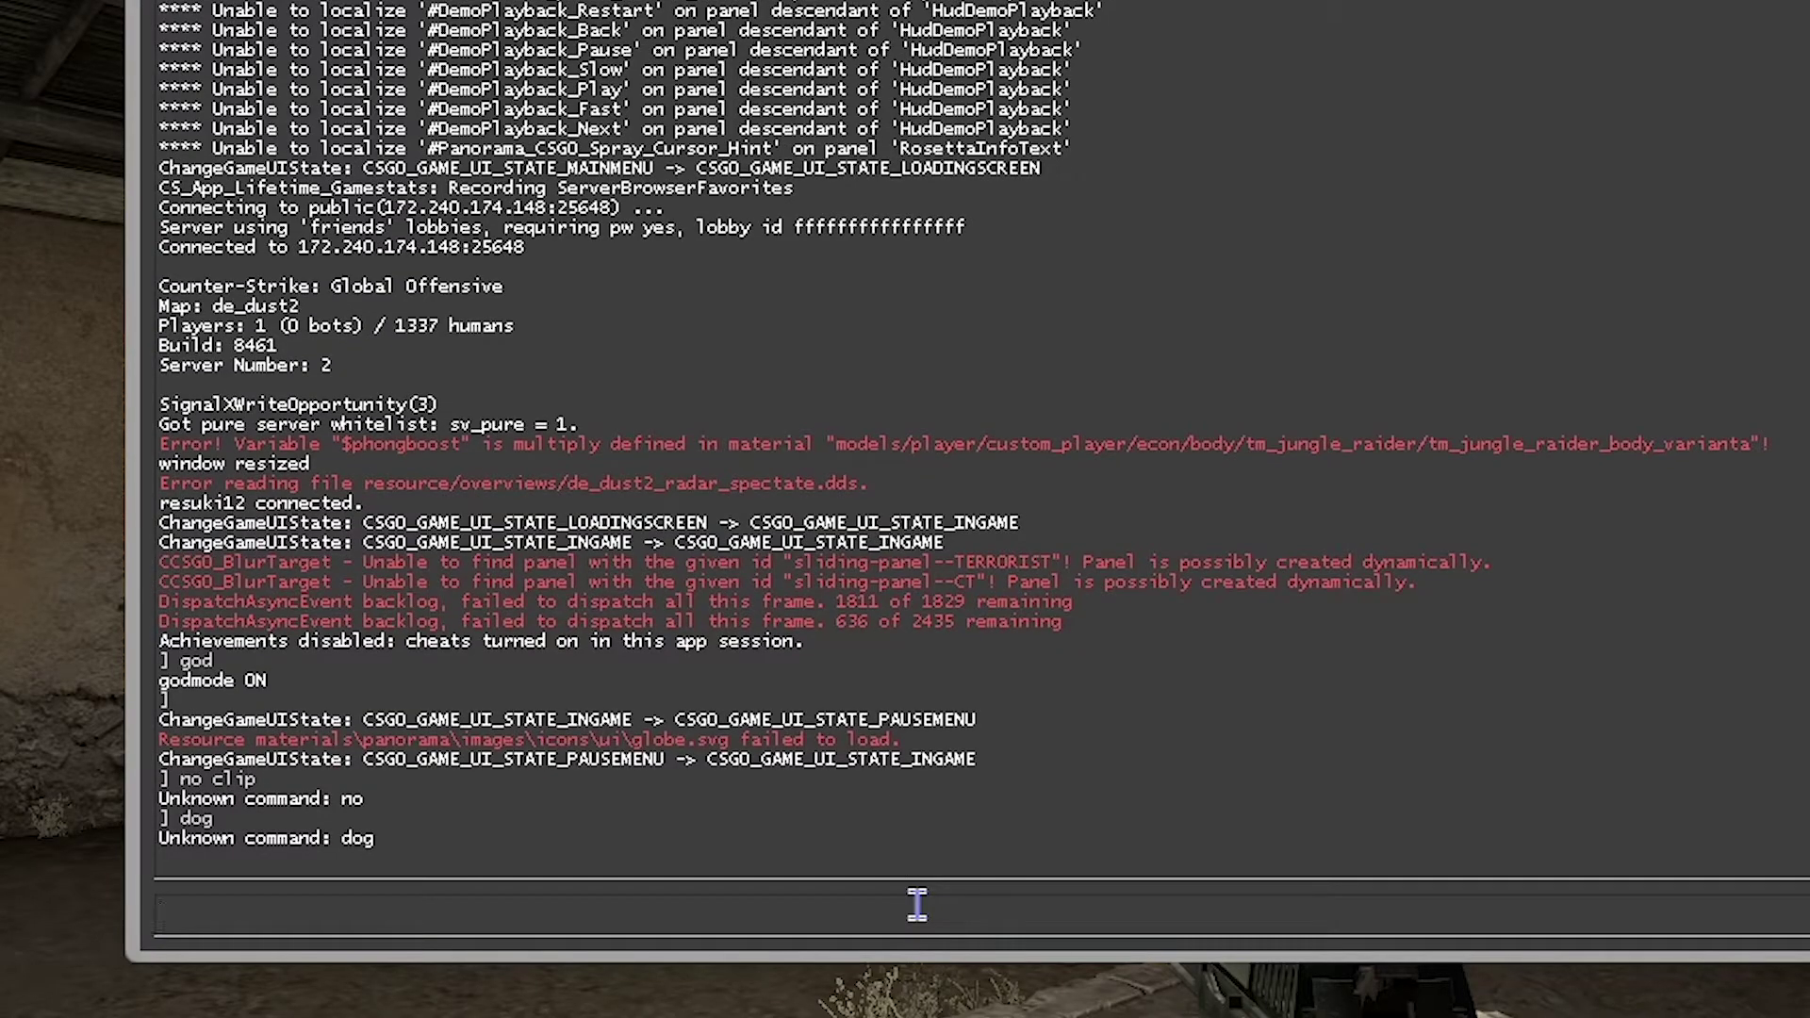
{"action": "type", "text": "n"}
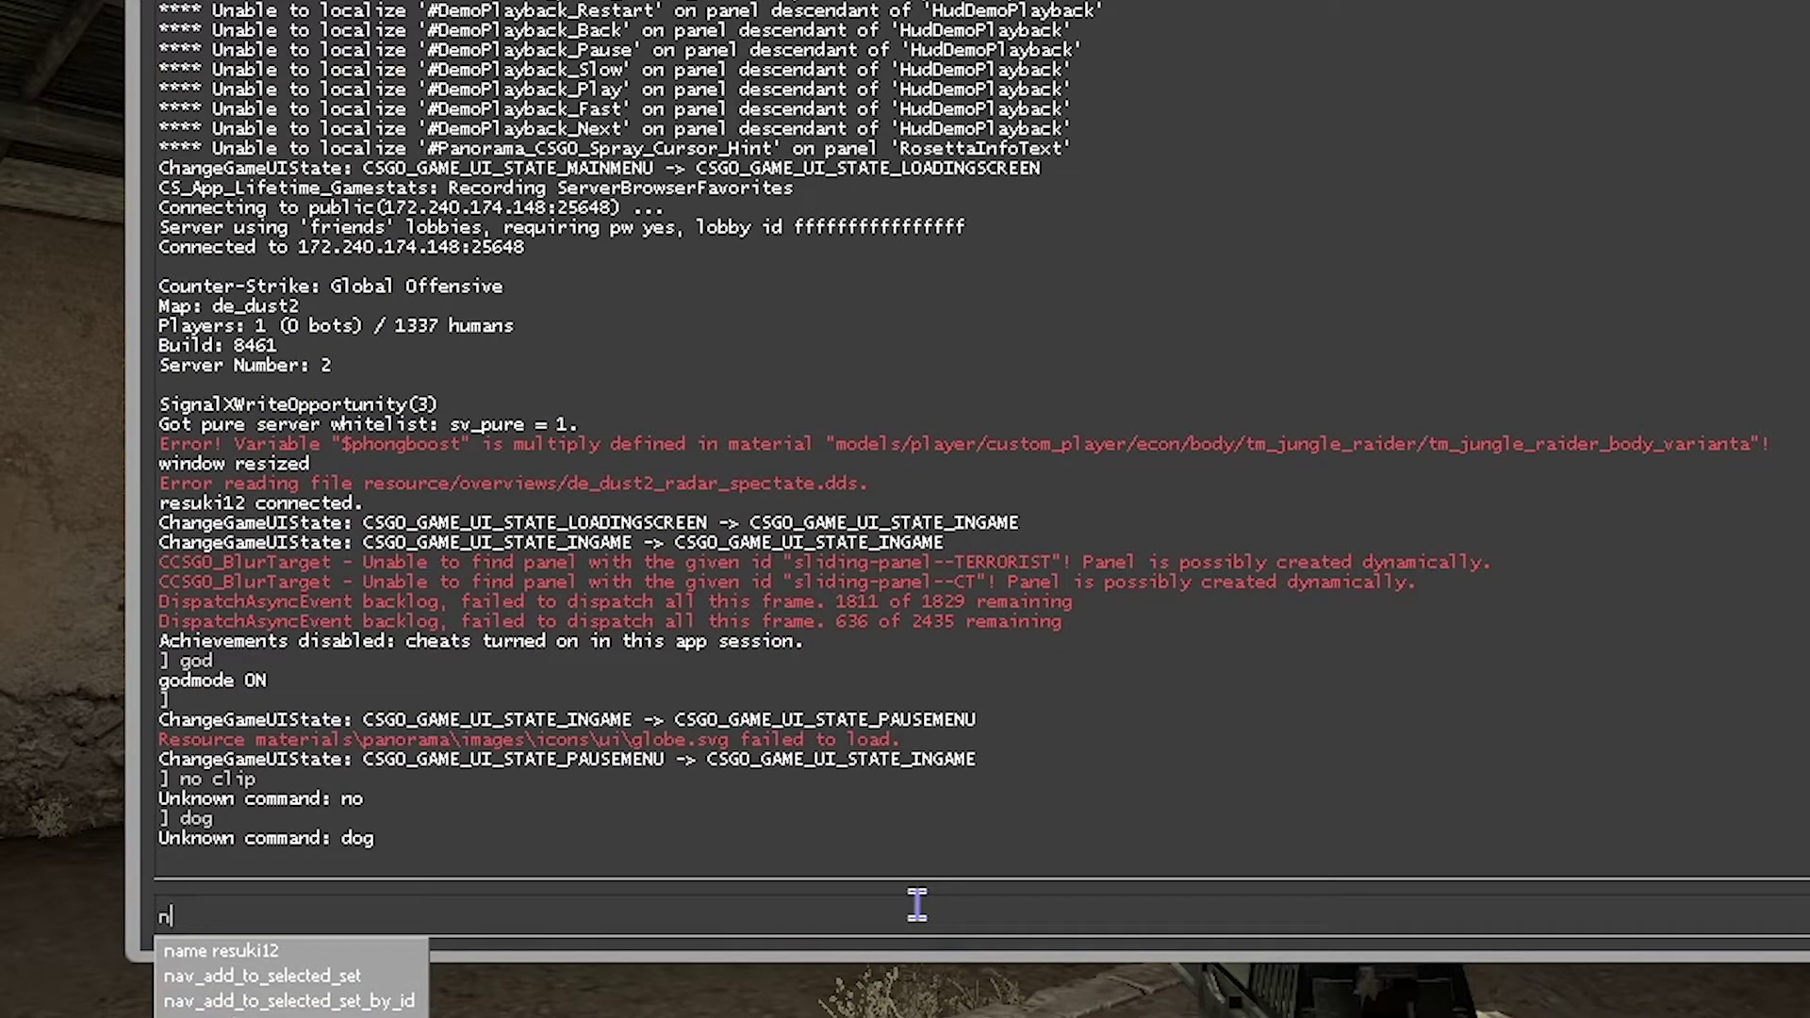
{"action": "key", "text": "BackSpace"}
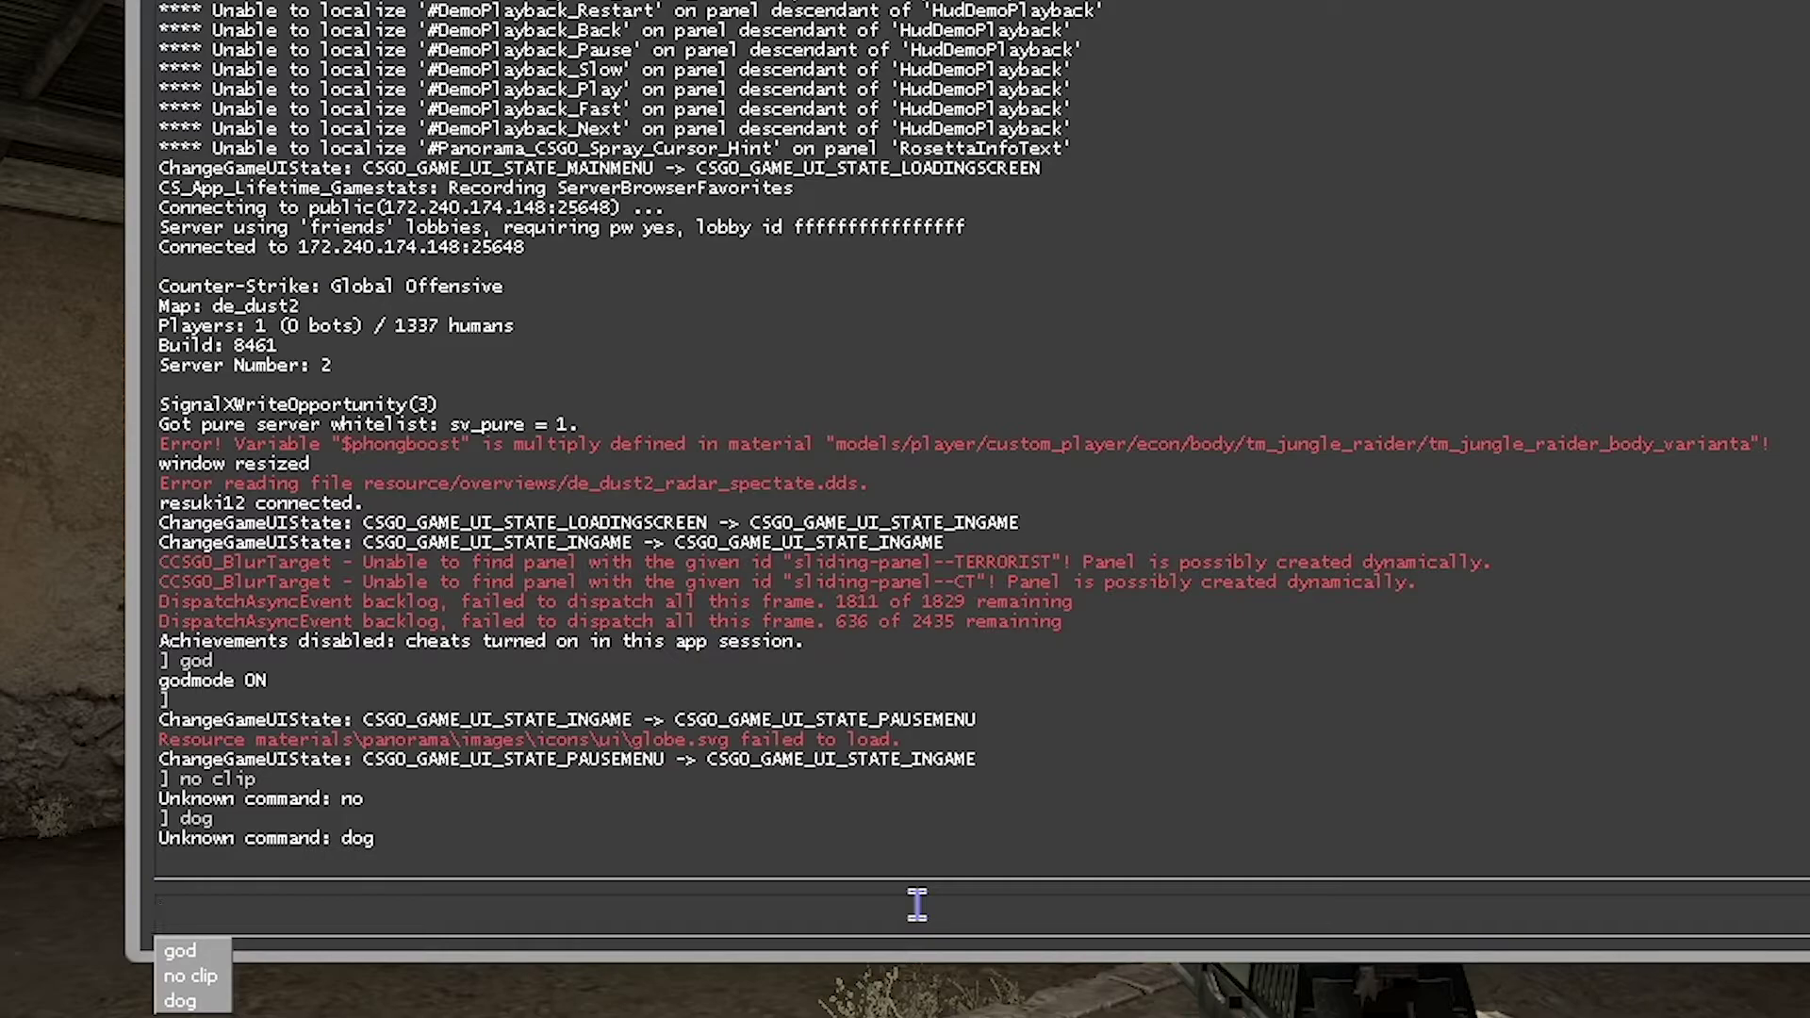
{"action": "type", "text": "helb"}
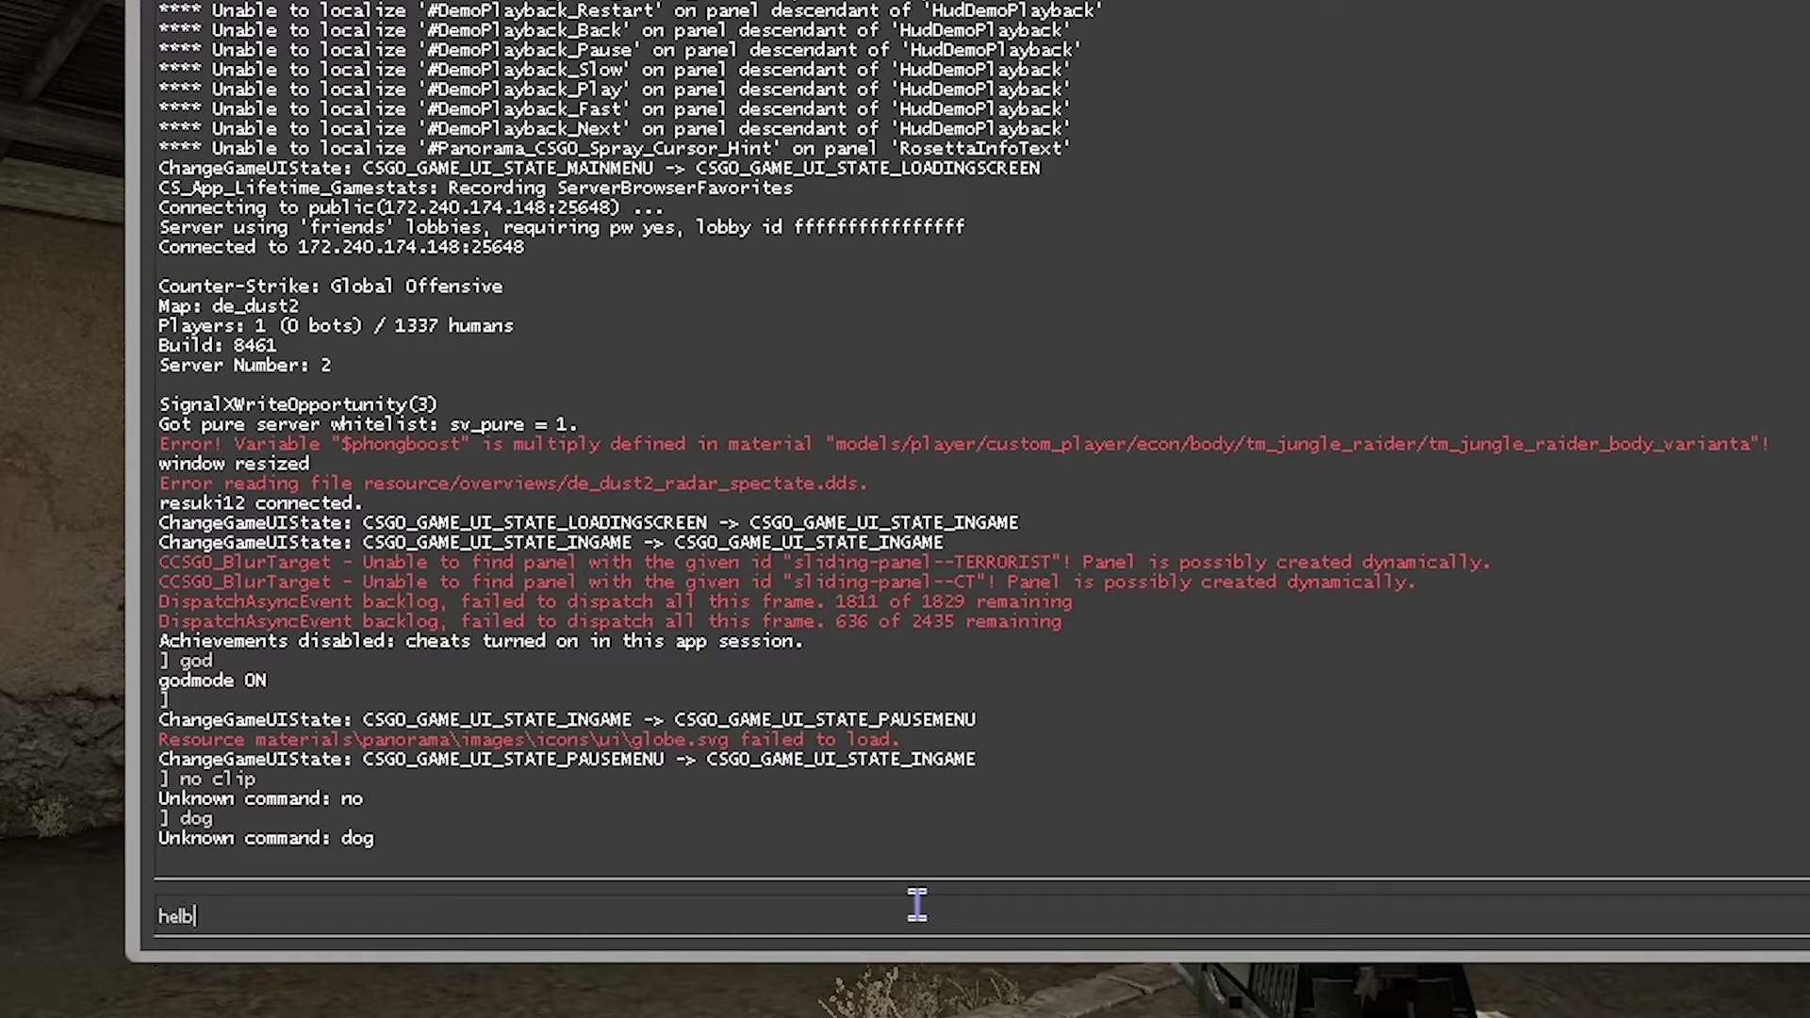
{"action": "key", "text": "Return"}
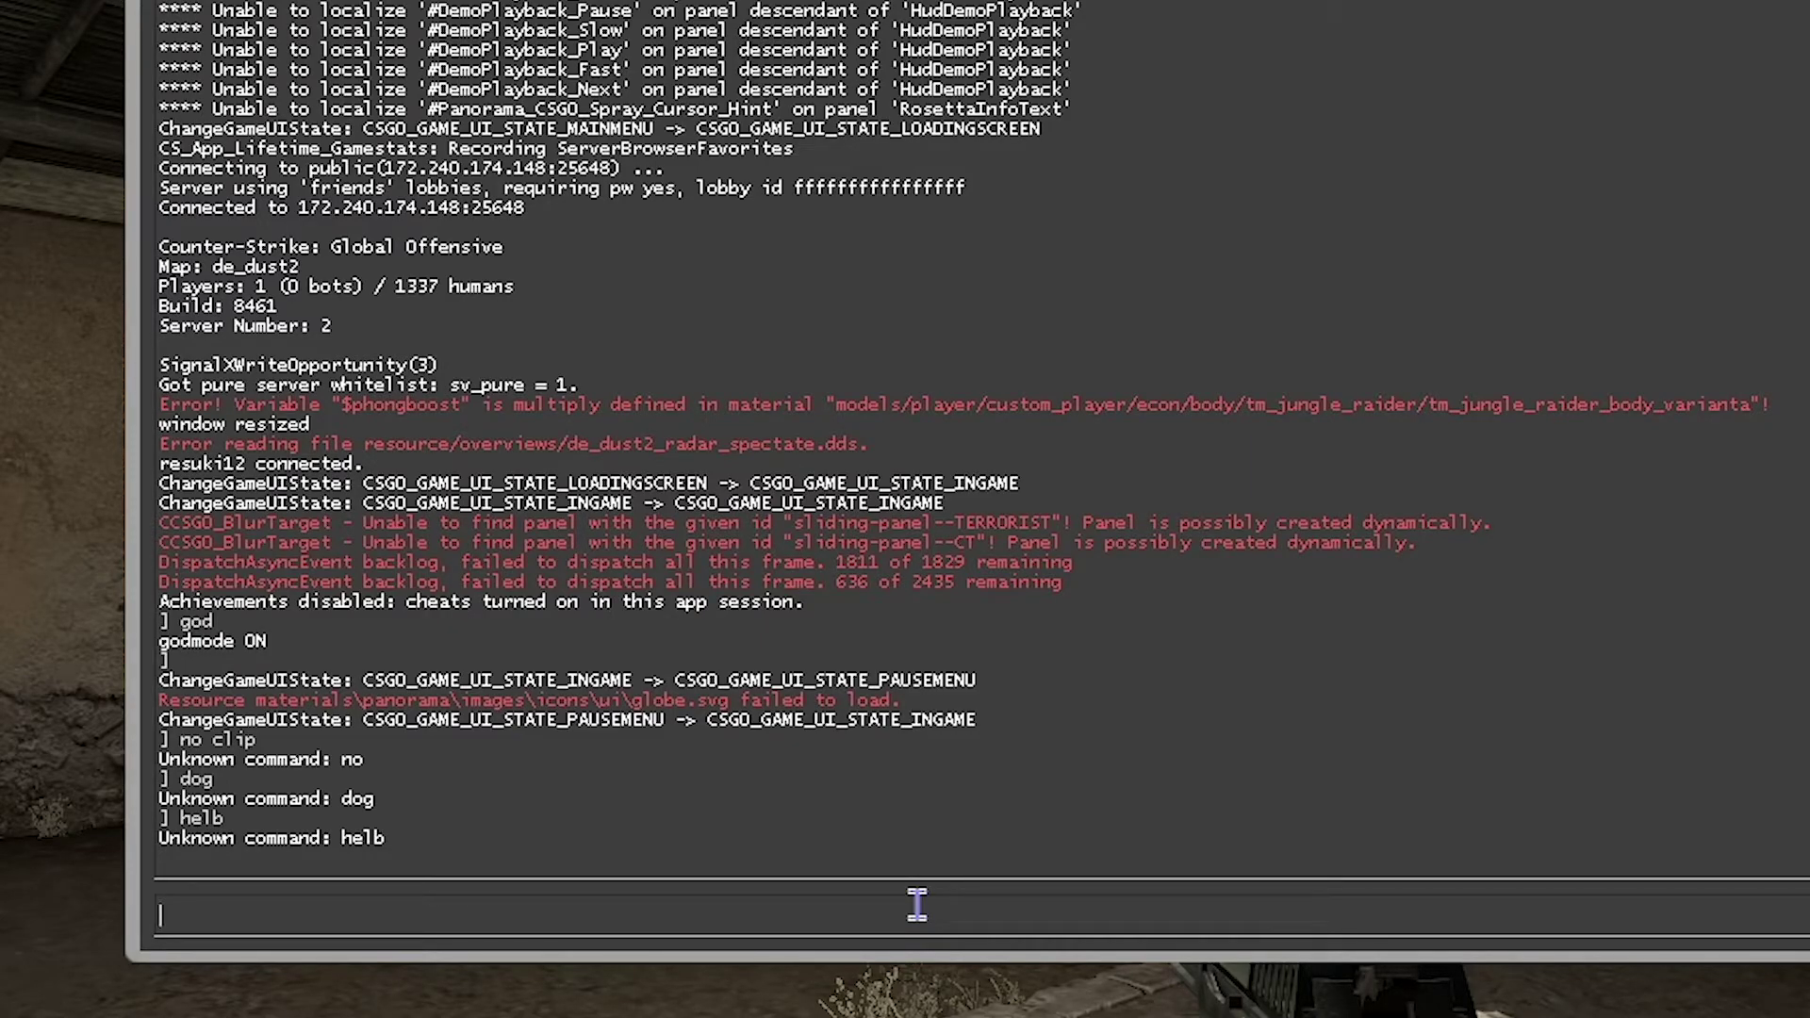
{"action": "type", "text": "god"}
{"action": "key", "text": "Return"}
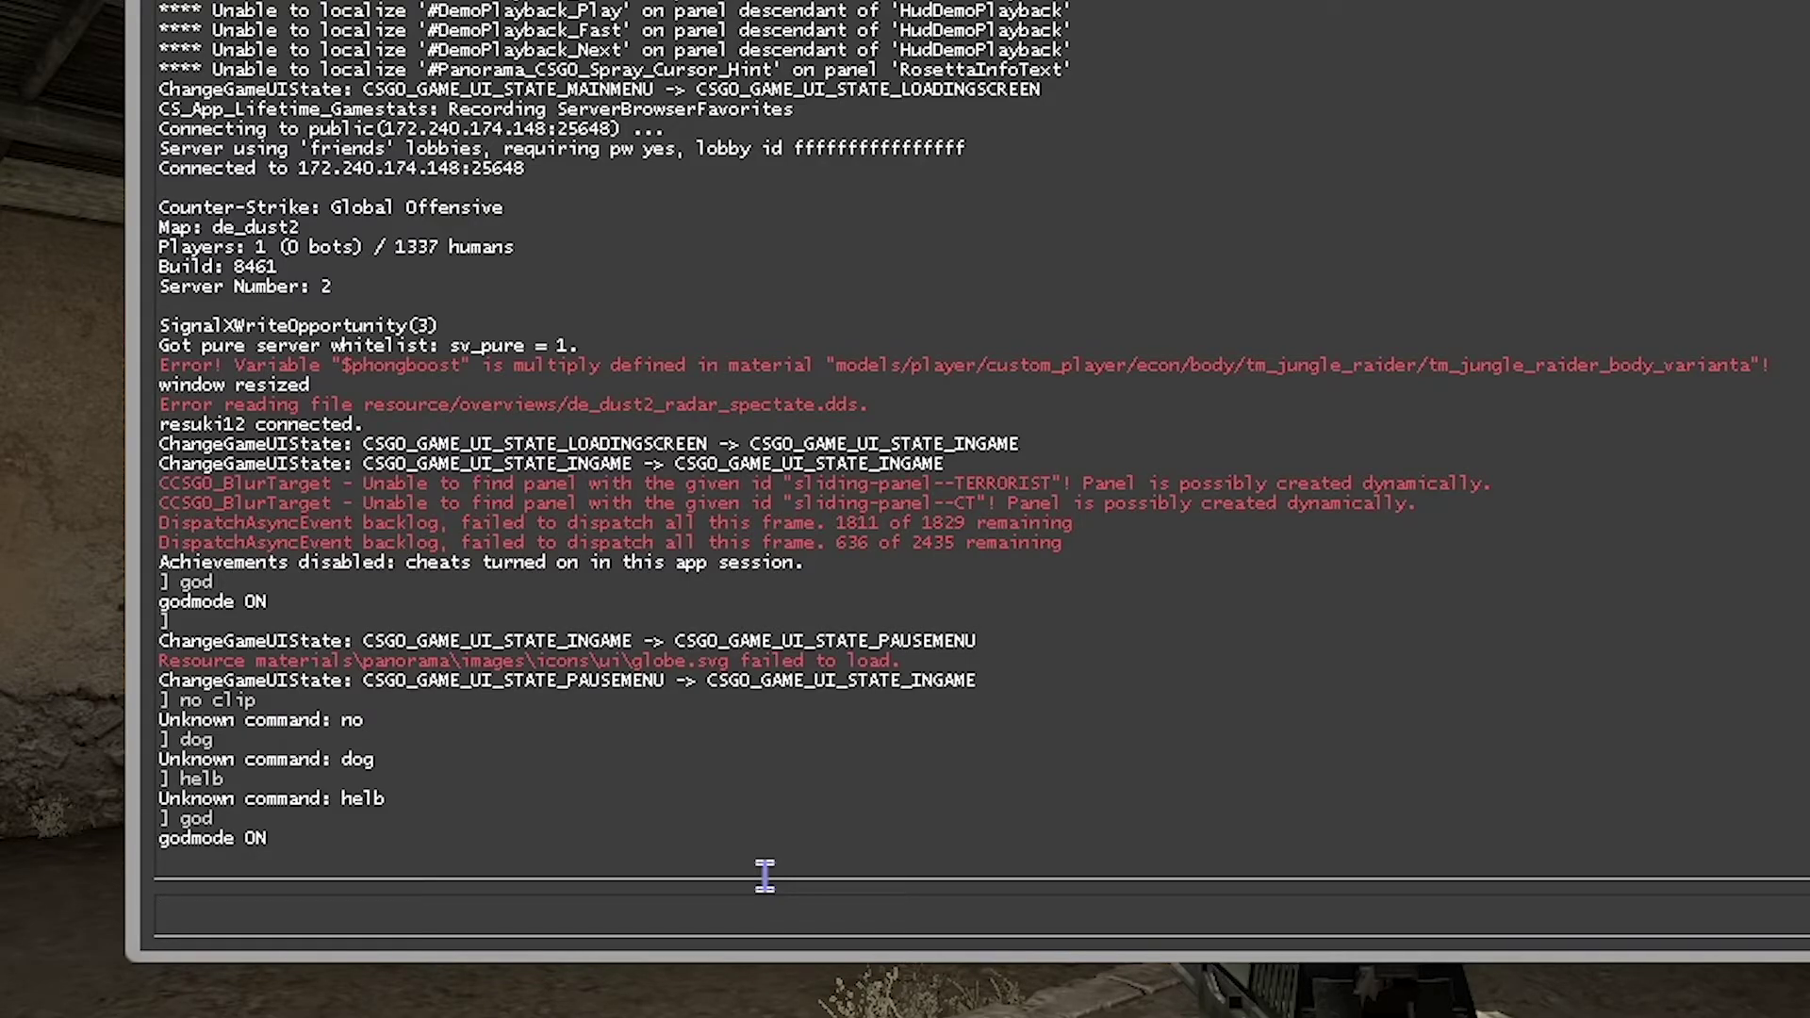
{"action": "type", "text": "noclip"}
{"action": "key", "text": "Return"}
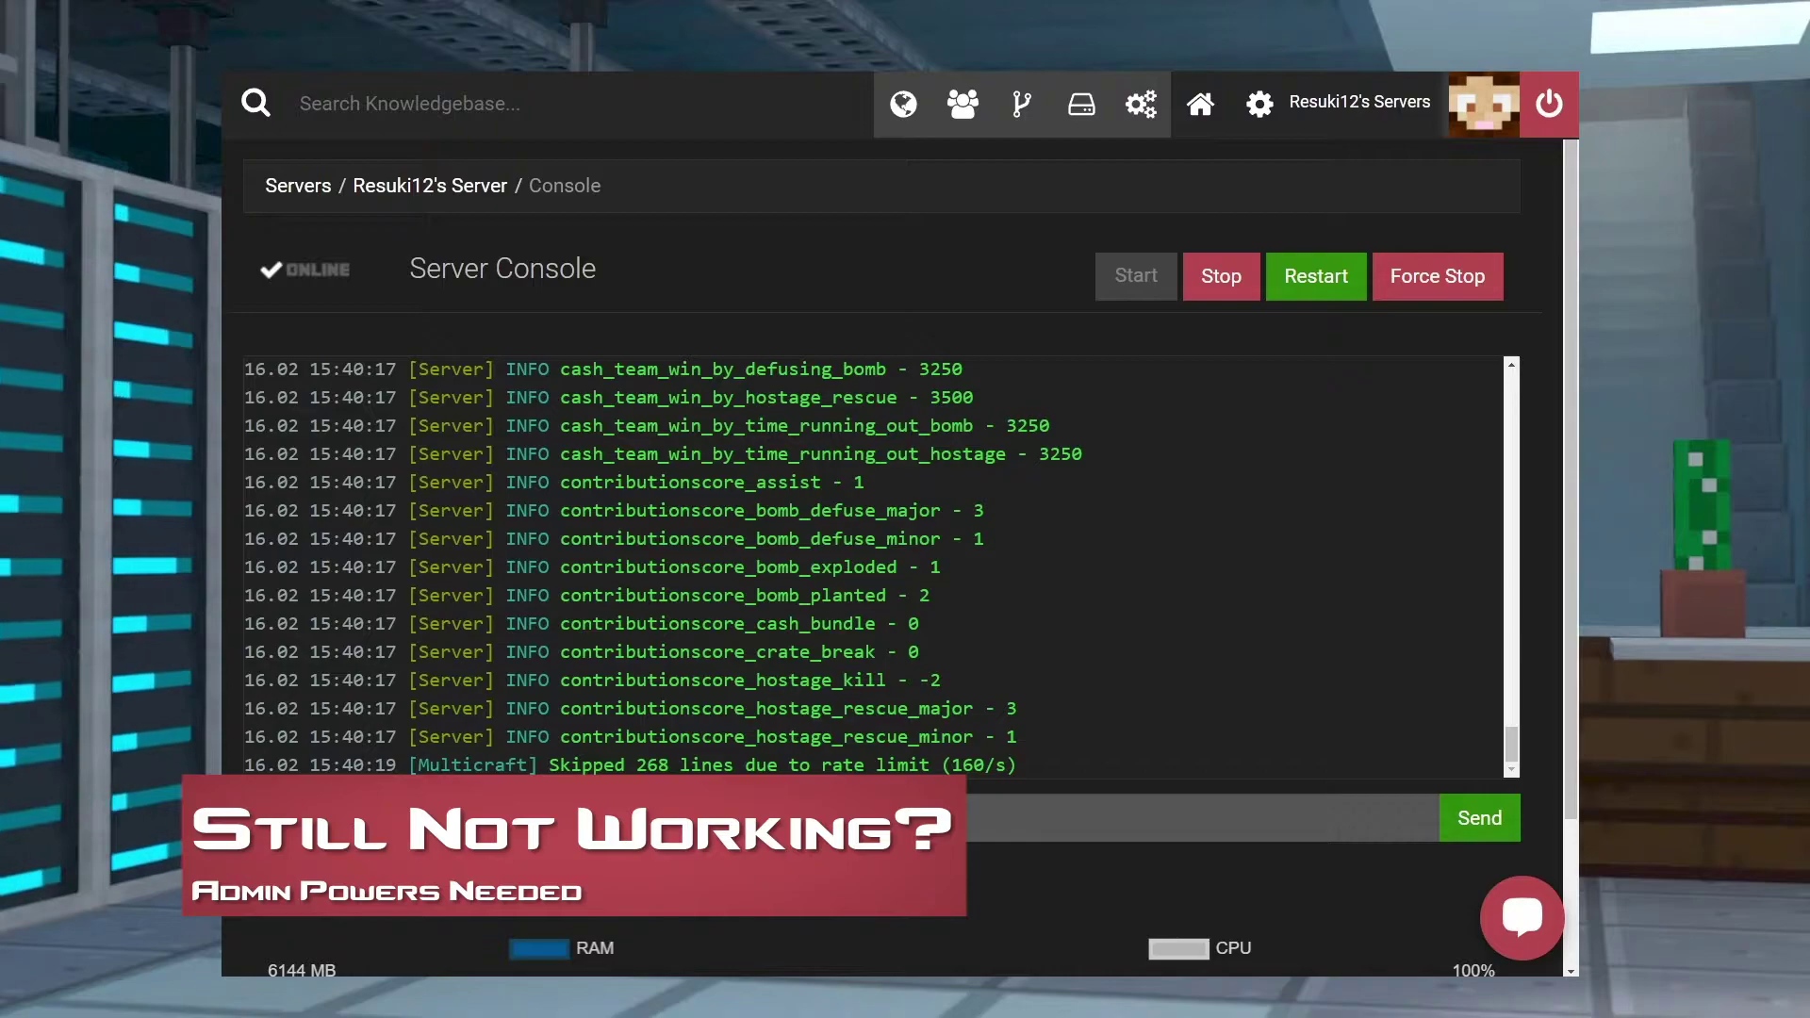
Step: Send 'admin Resuki12' from the Server Console command field
{"action": "left_click", "coordinate": [539, 826]}
{"action": "type", "text": "admin Resuki"}
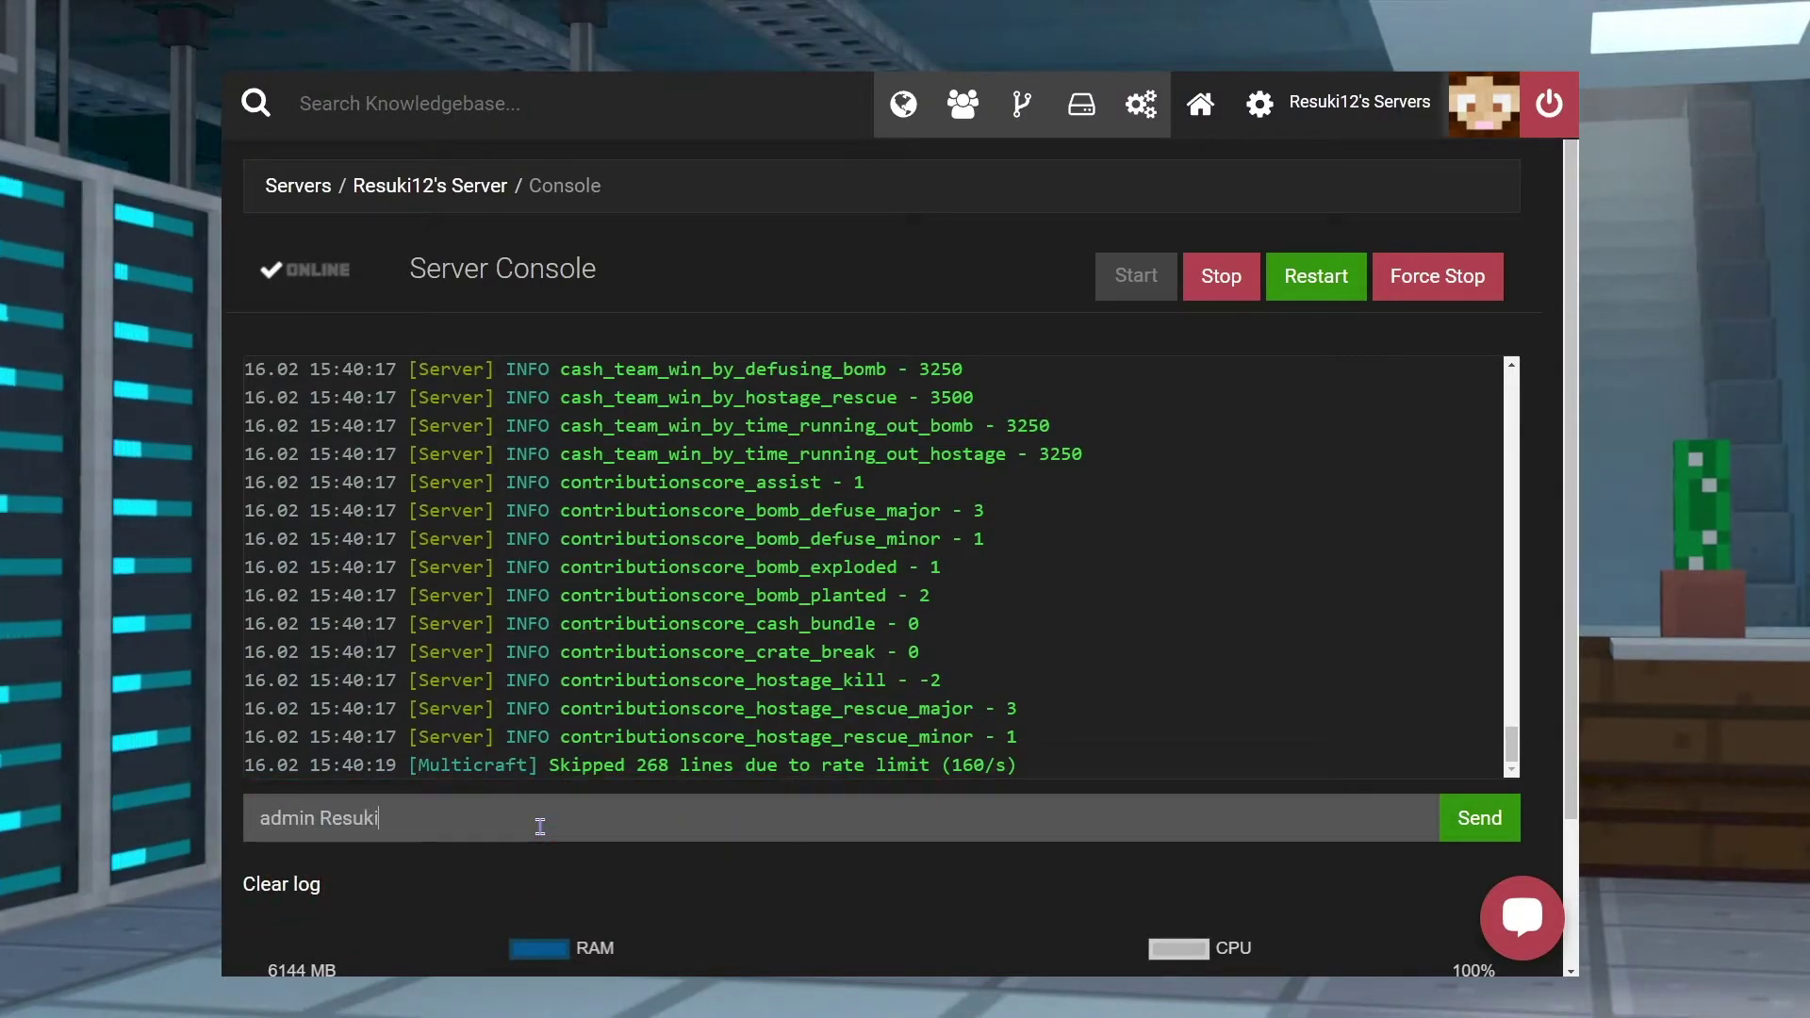
{"action": "type", "text": "12"}
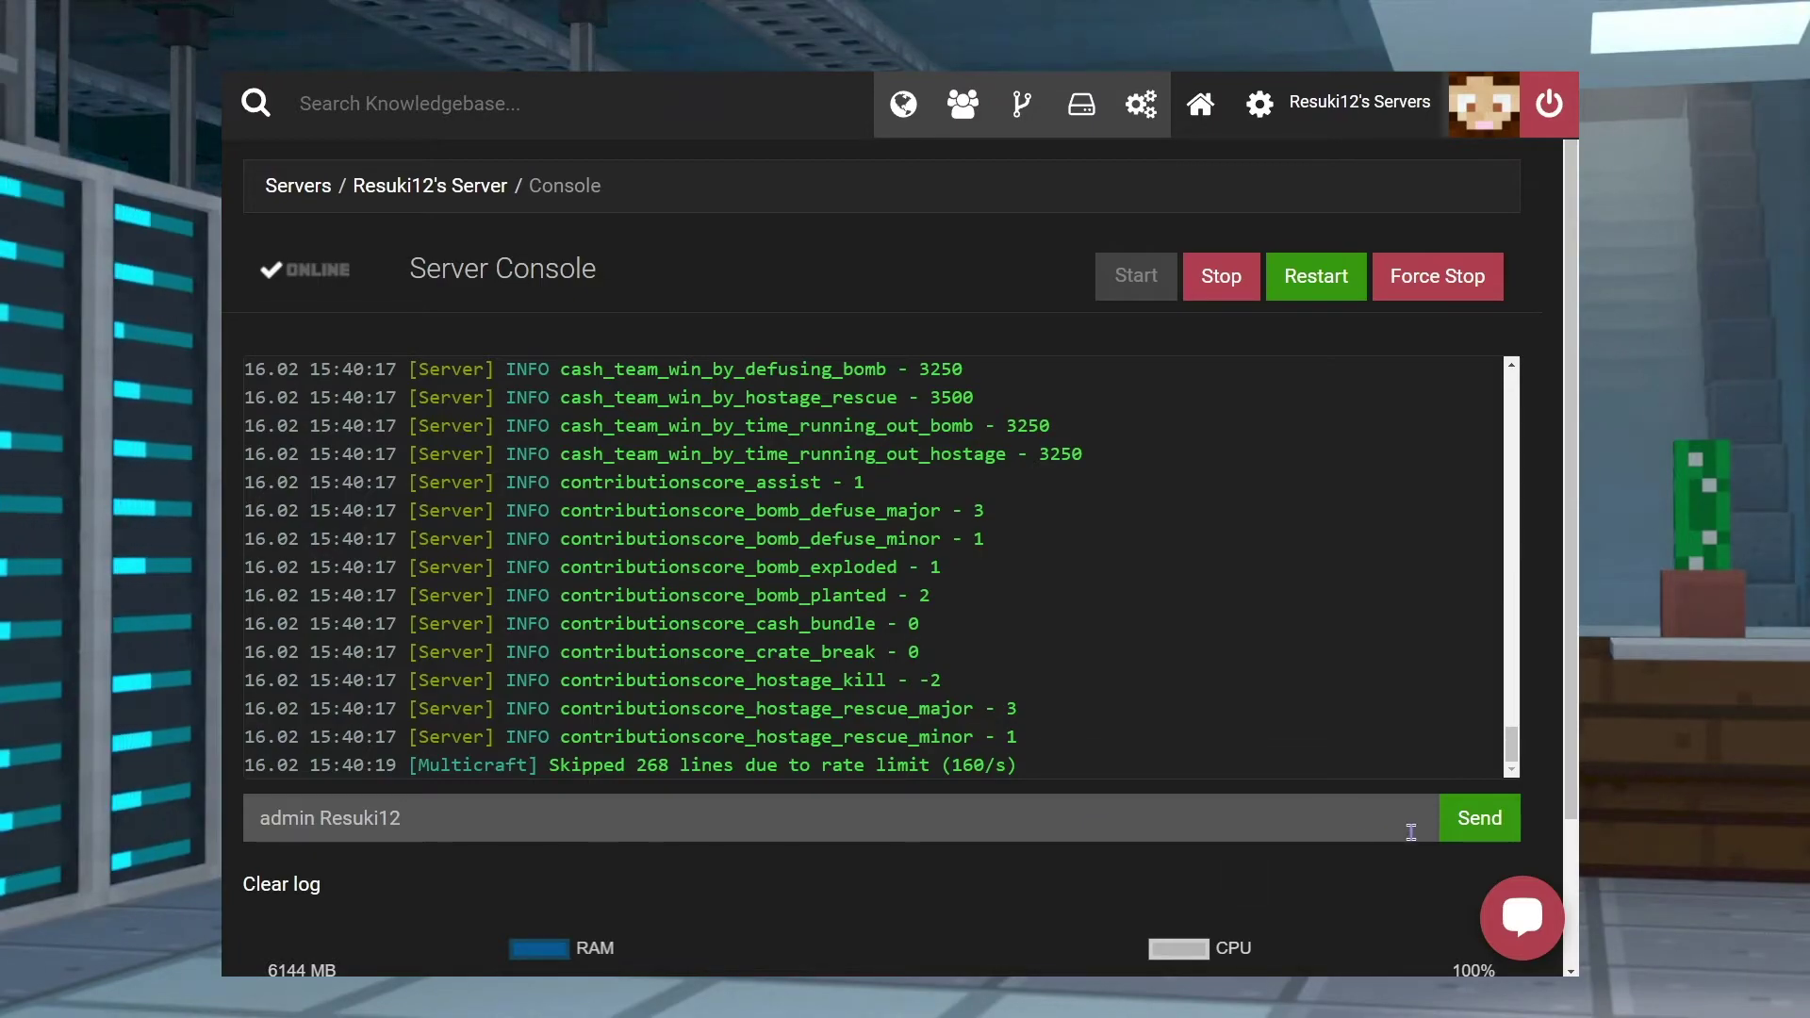
{"action": "left_click", "coordinate": [1490, 824]}
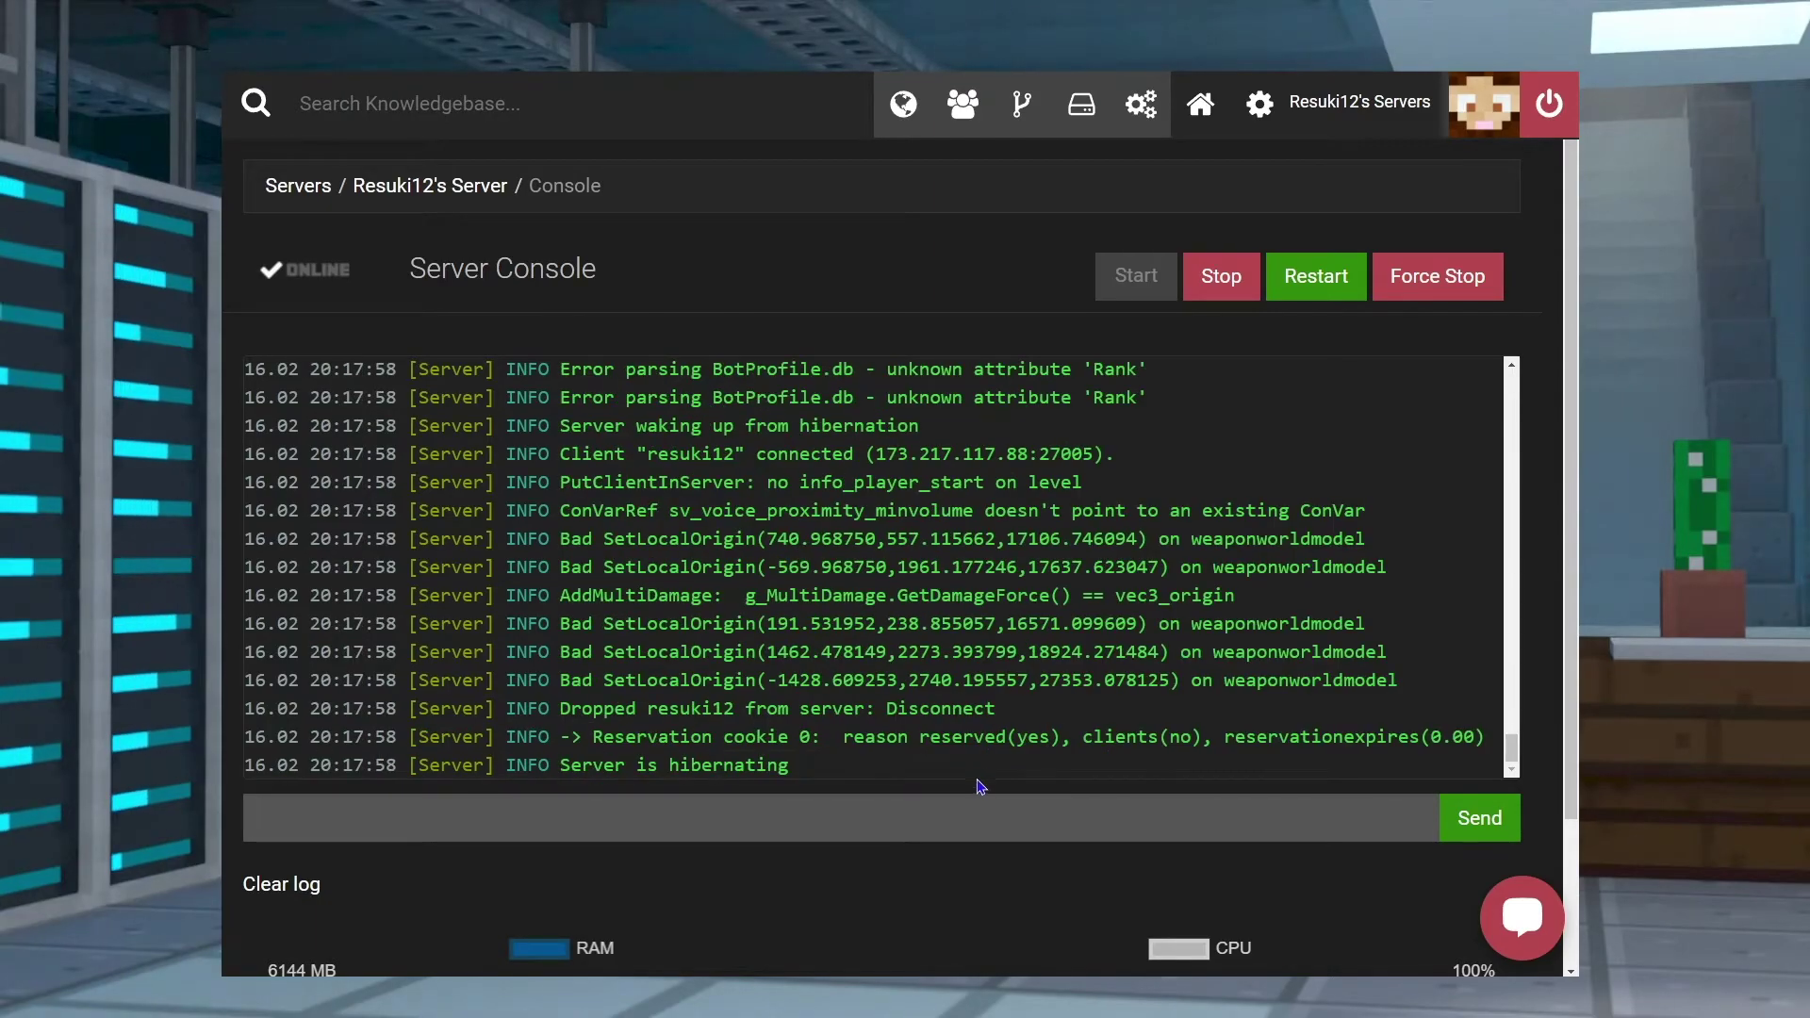